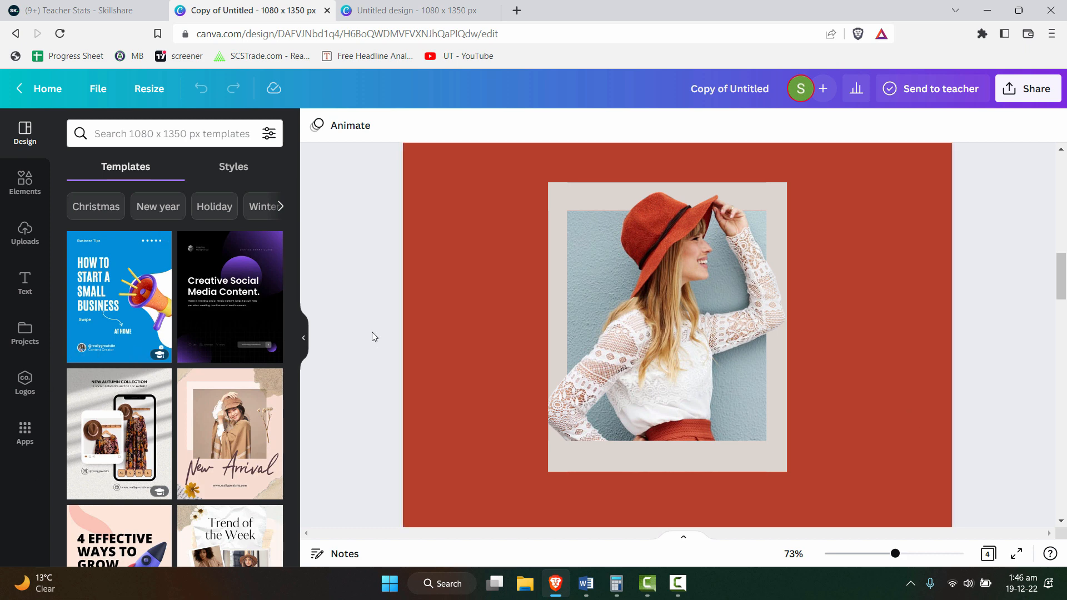
- Add a square shape over the photo and stretch it into a rectangle roughly the size of the beige frame, offset diagonally downward
{"action": "left_click", "coordinate": [25, 186]}
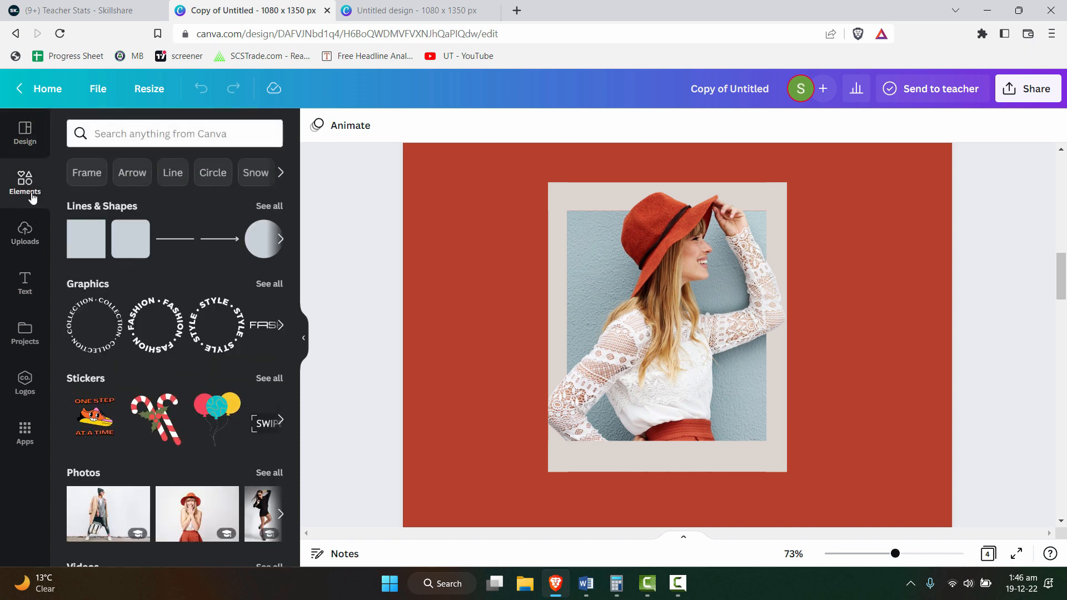
{"action": "left_click_drag", "start_coordinate": [87, 239], "coordinate": [704, 453]}
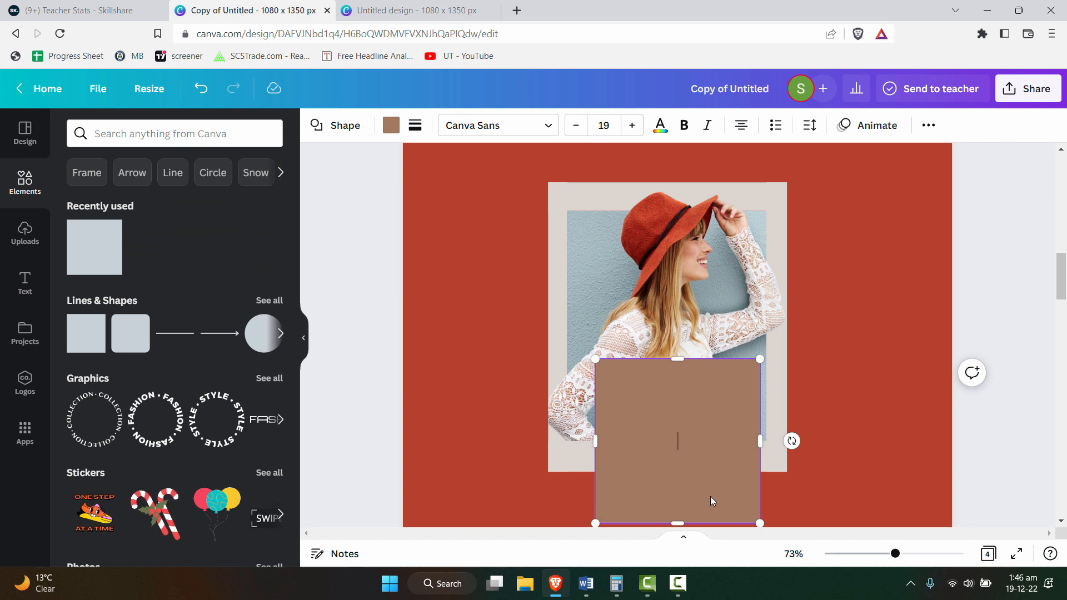
{"action": "left_click_drag", "start_coordinate": [721, 505], "coordinate": [724, 466]}
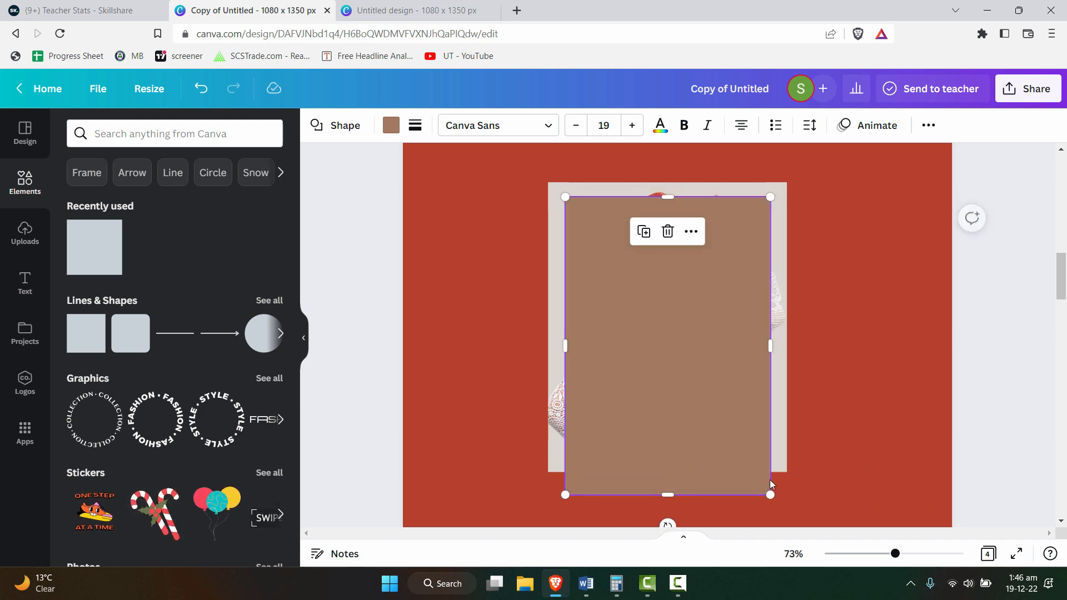
{"action": "left_click_drag", "start_coordinate": [770, 494], "coordinate": [800, 487]}
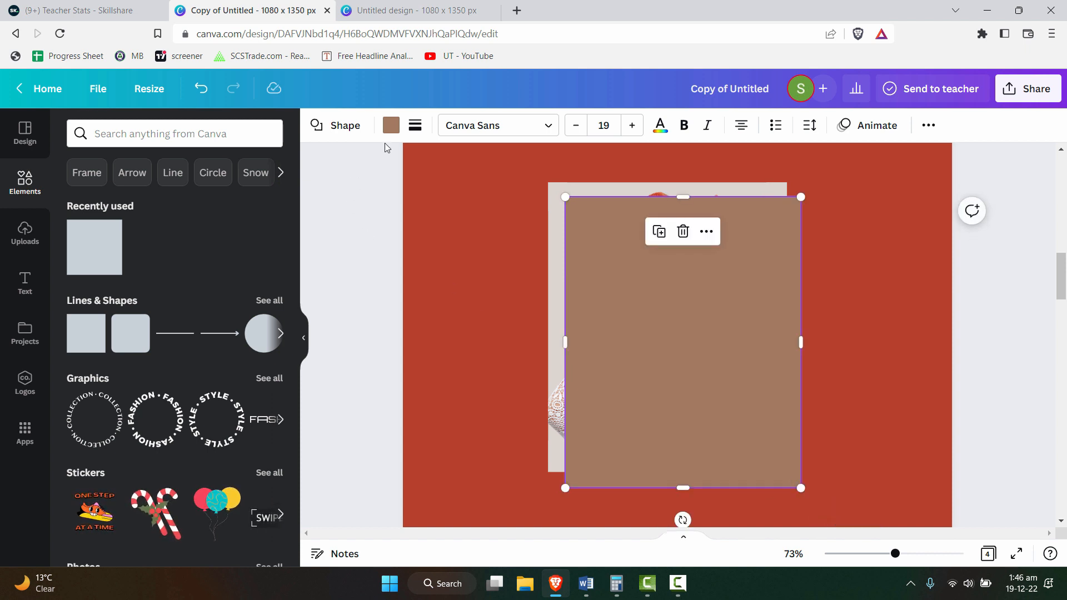
- Color the rectangle black and set its transparency to 75
{"action": "left_click", "coordinate": [392, 127]}
{"action": "left_click", "coordinate": [156, 198]}
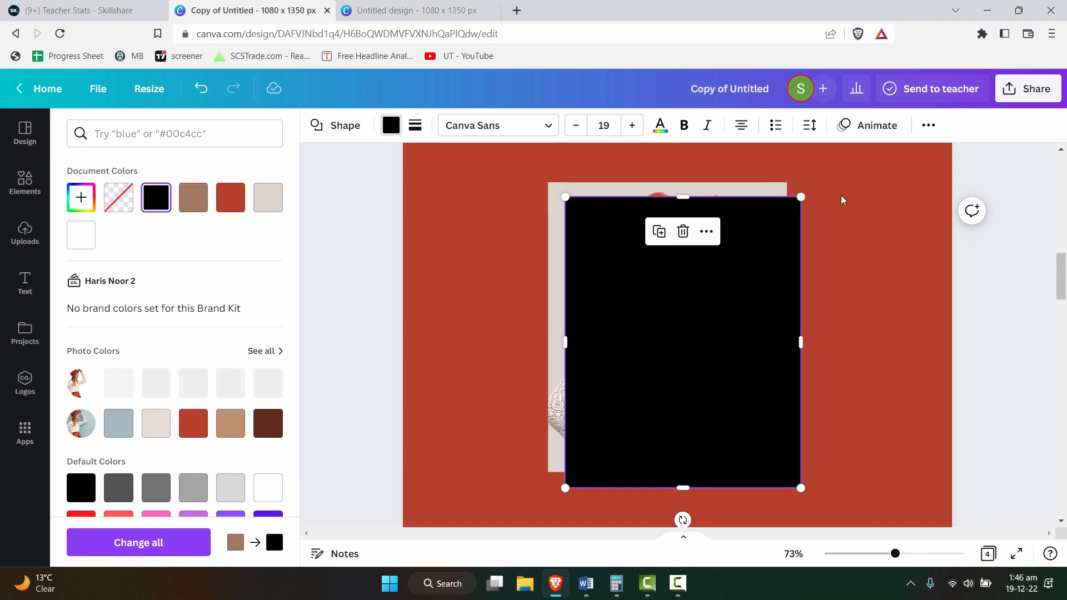
{"action": "left_click", "coordinate": [927, 126]}
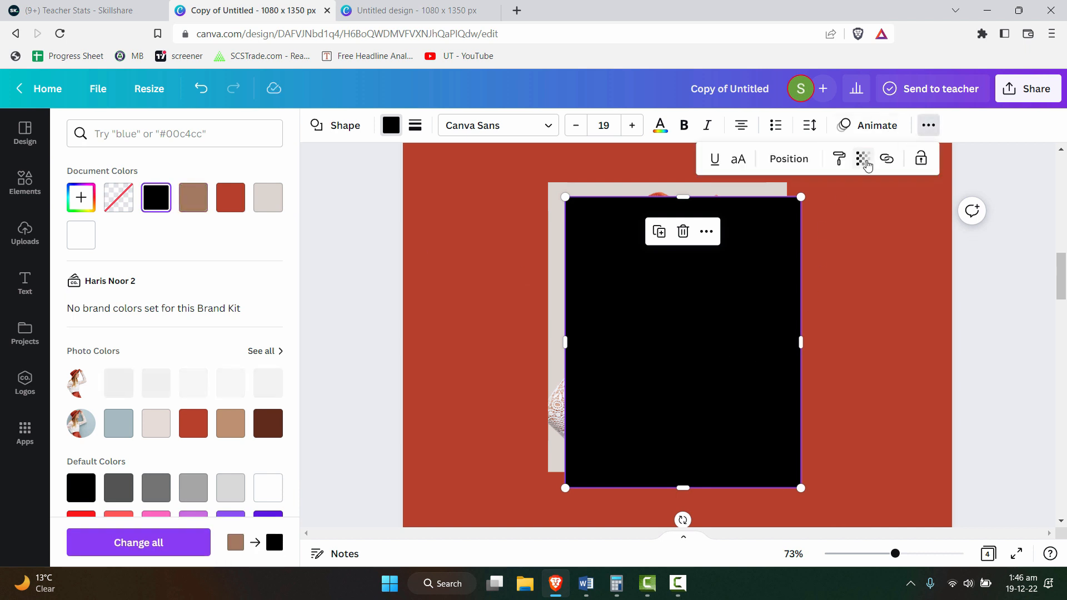
{"action": "left_click", "coordinate": [865, 160]}
{"action": "left_click_drag", "start_coordinate": [848, 219], "coordinate": [824, 220]}
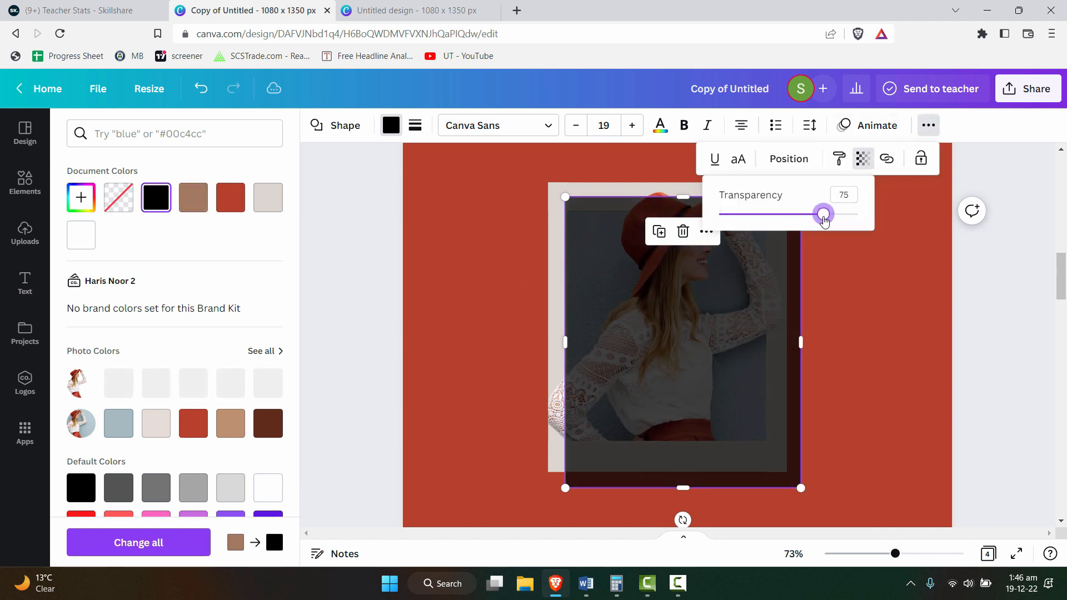
- Send the black rectangle behind the photo and its beige frame to form a drop shadow
{"action": "right_click", "coordinate": [731, 382]}
{"action": "left_click", "coordinate": [788, 396]}
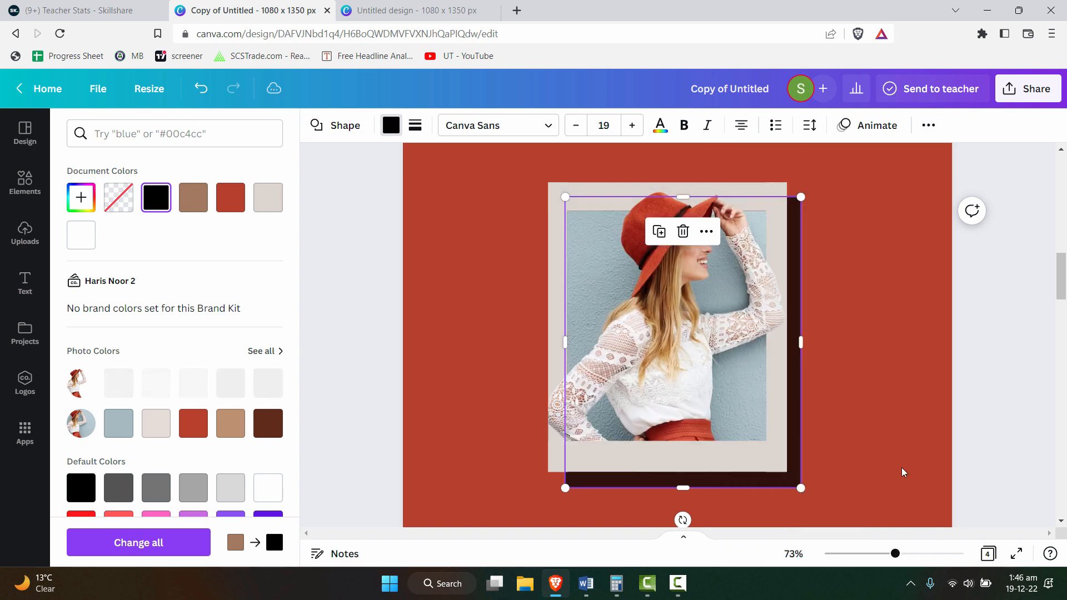
{"action": "left_click", "coordinate": [950, 514]}
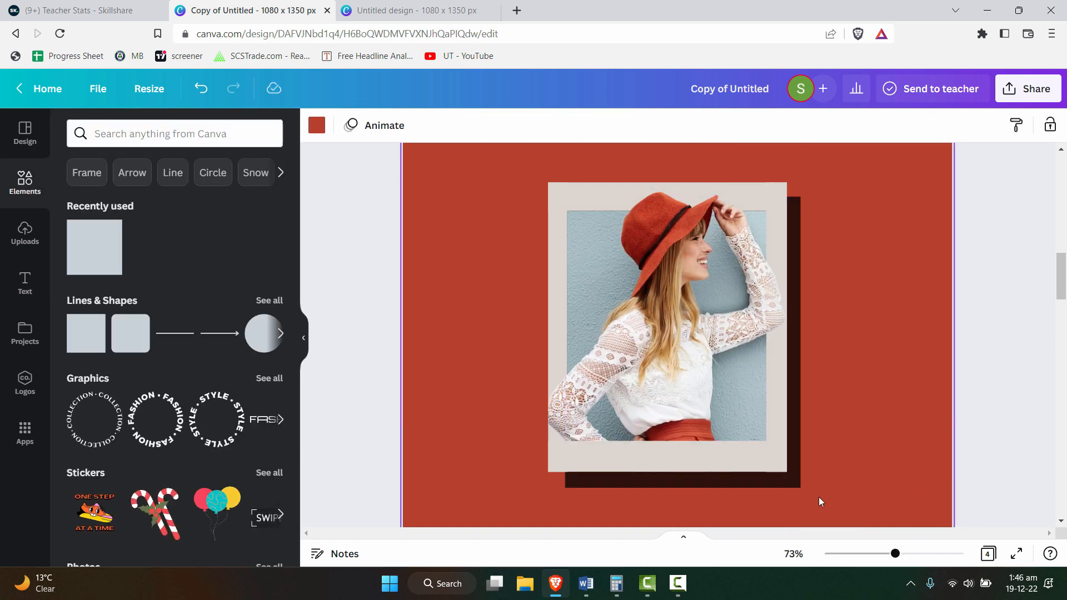
- Enlarge the shadow rectangle slightly behind the frame and set its transparency to 54
{"action": "left_click_drag", "start_coordinate": [792, 485], "coordinate": [807, 487]}
{"action": "left_click", "coordinate": [928, 125]}
{"action": "left_click", "coordinate": [861, 159]}
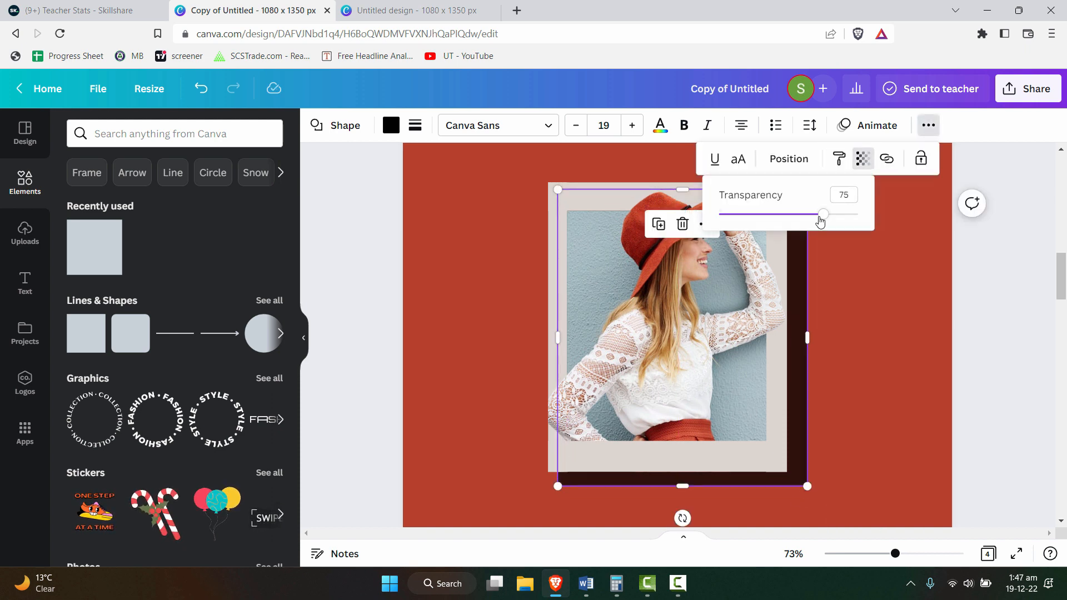
{"action": "left_click_drag", "start_coordinate": [820, 222], "coordinate": [795, 221]}
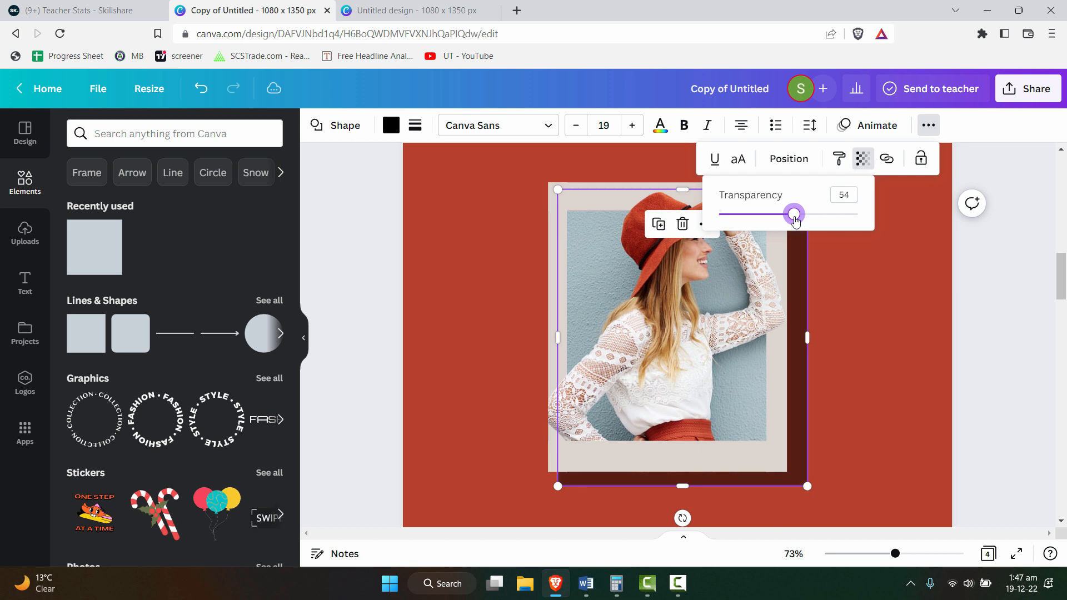
{"action": "left_click", "coordinate": [900, 352]}
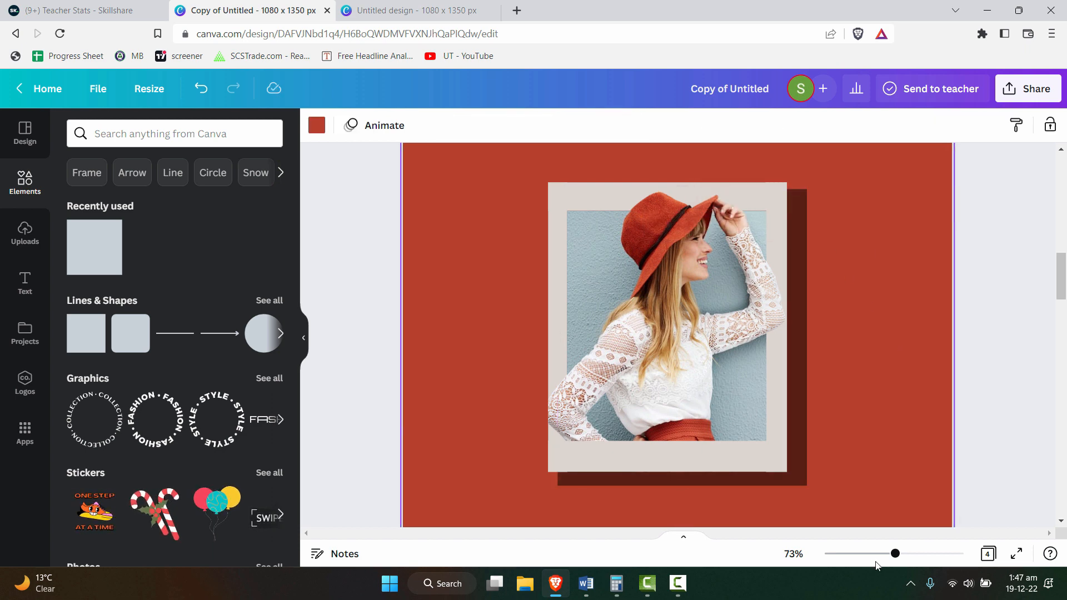
- Extend the lower edge of the beige frame on page 2 slightly downward
{"action": "left_click_drag", "start_coordinate": [893, 554], "coordinate": [883, 555]}
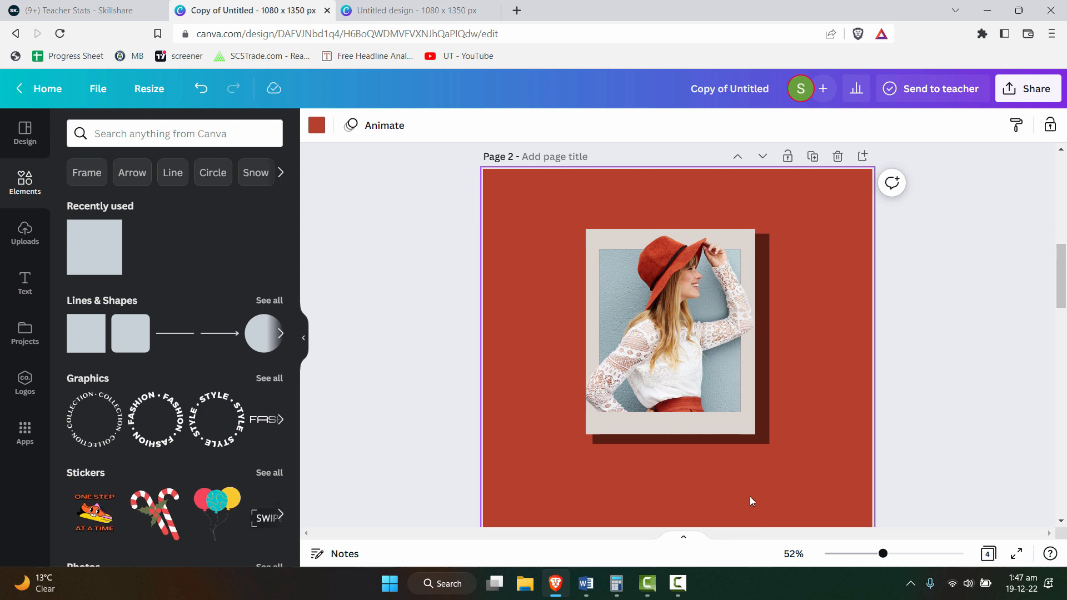
{"action": "left_click", "coordinate": [744, 425]}
{"action": "left_click_drag", "start_coordinate": [756, 434], "coordinate": [757, 438]}
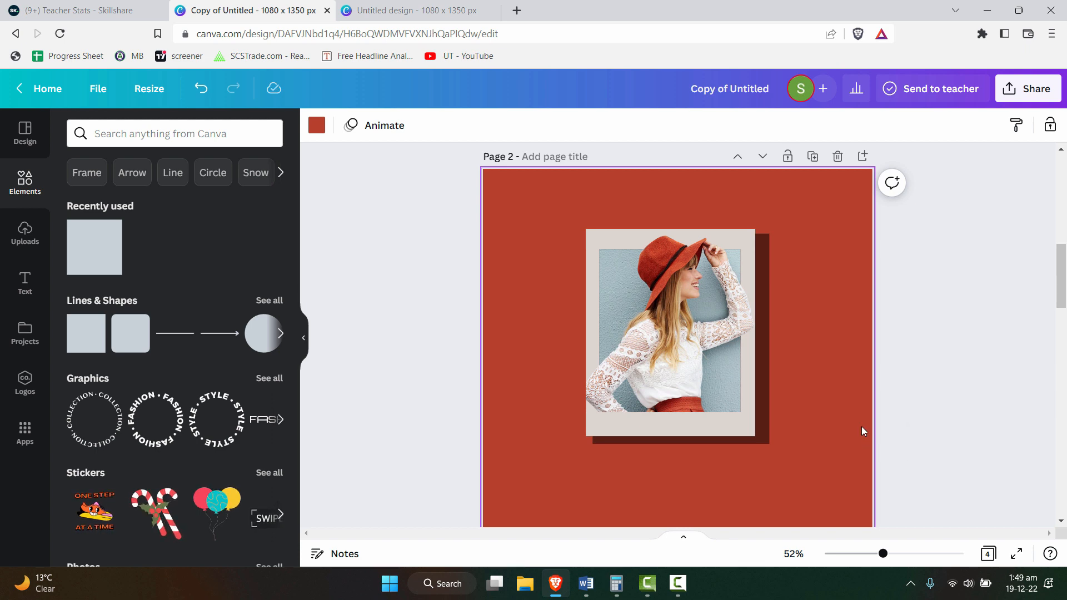
{"action": "scroll", "coordinate": [757, 341], "scroll_direction": "down", "scroll_amount": 3}
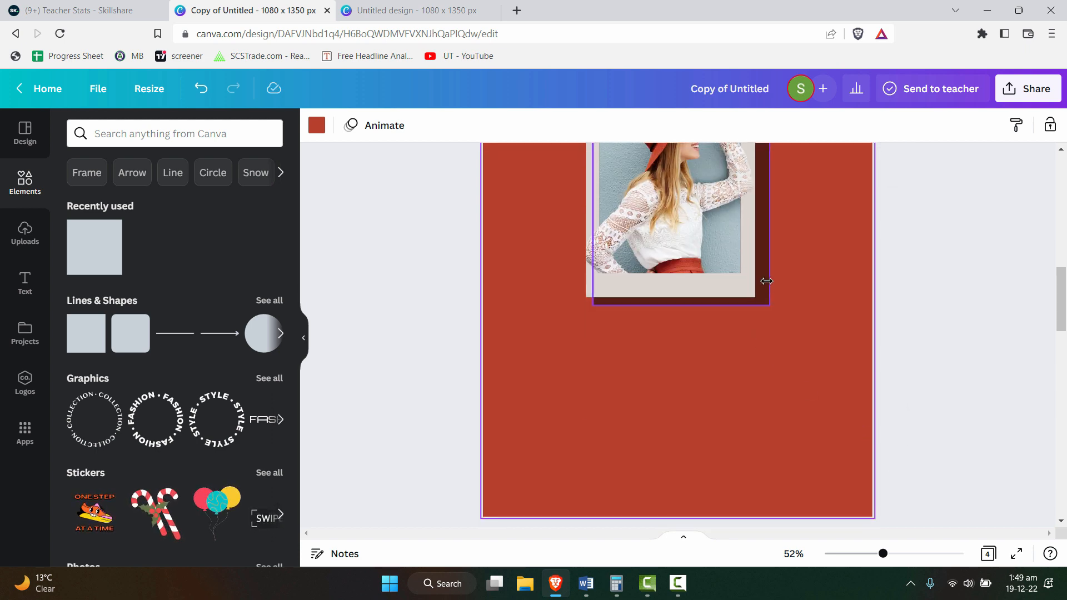
{"action": "left_click", "coordinate": [767, 281]}
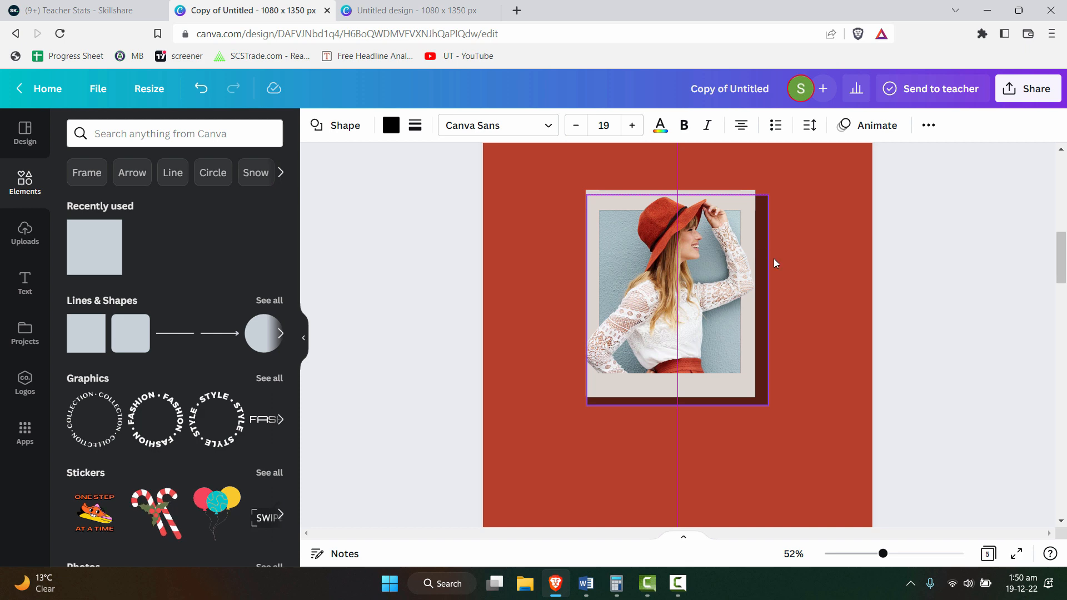
{"action": "left_click", "coordinate": [776, 264]}
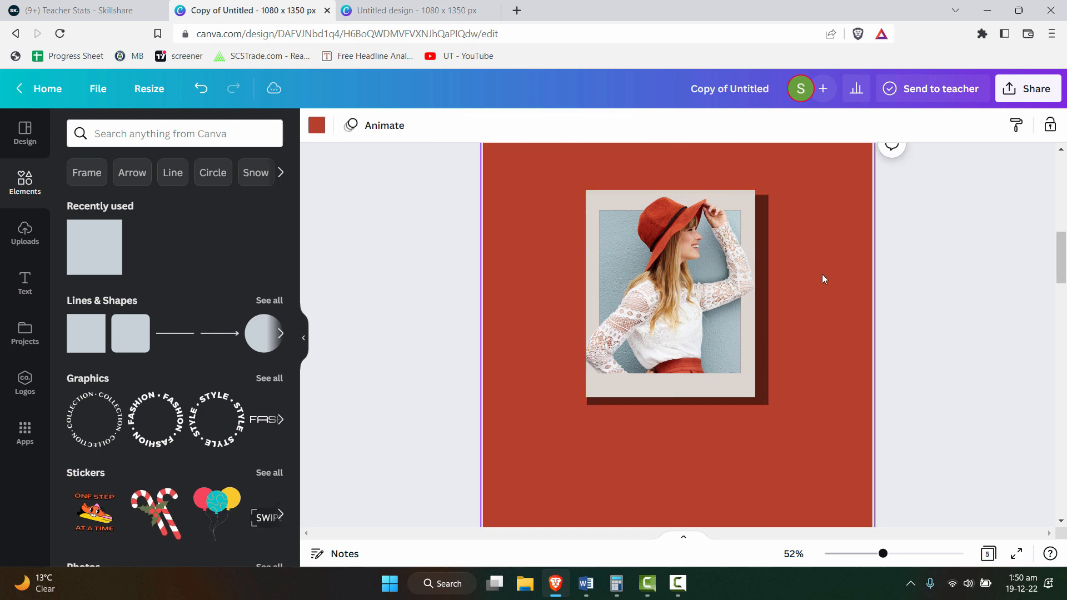
{"action": "left_click", "coordinate": [762, 401]}
{"action": "left_click_drag", "start_coordinate": [769, 405], "coordinate": [742, 406]}
{"action": "left_click", "coordinate": [842, 444]}
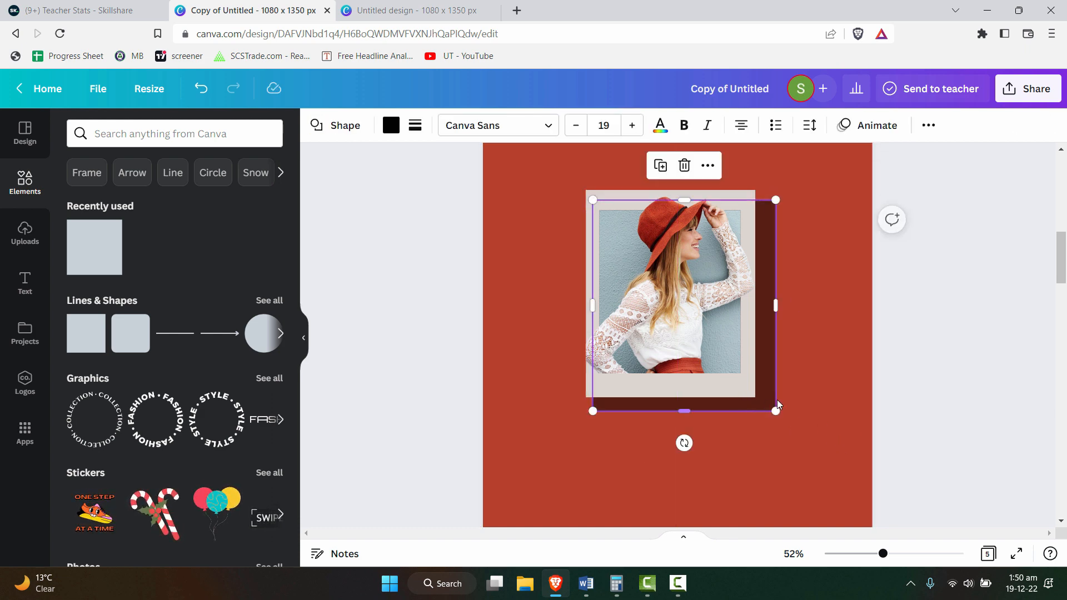
{"action": "left_click", "coordinate": [804, 384]}
{"action": "key", "text": "ctrl+z"}
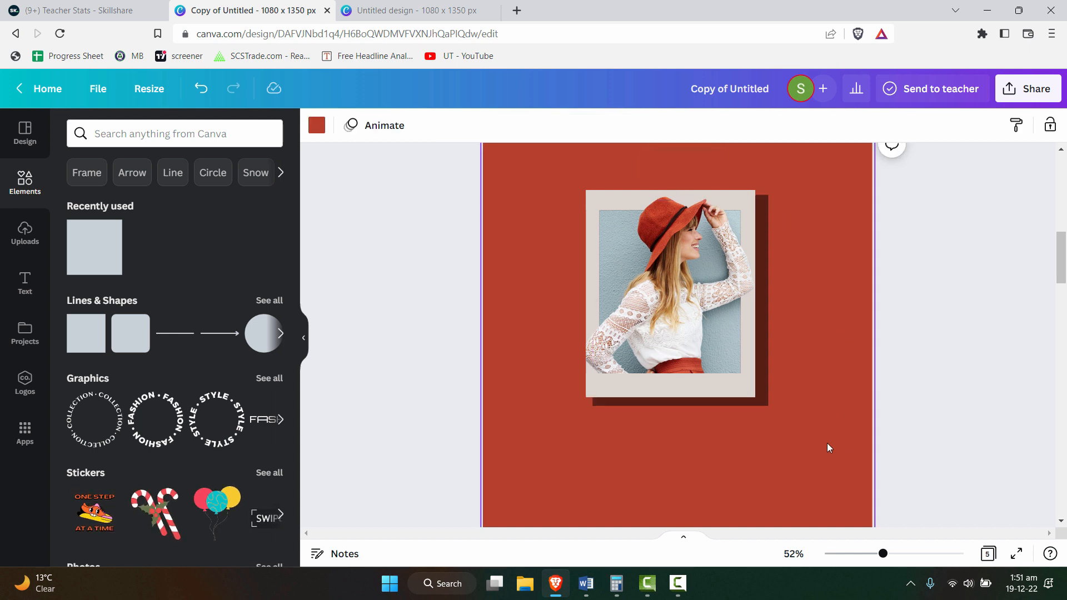
- Move the shadow rectangle slightly down so more of it shows below the beige frame
{"action": "left_click_drag", "start_coordinate": [749, 405], "coordinate": [749, 408]}
{"action": "left_click", "coordinate": [870, 486]}
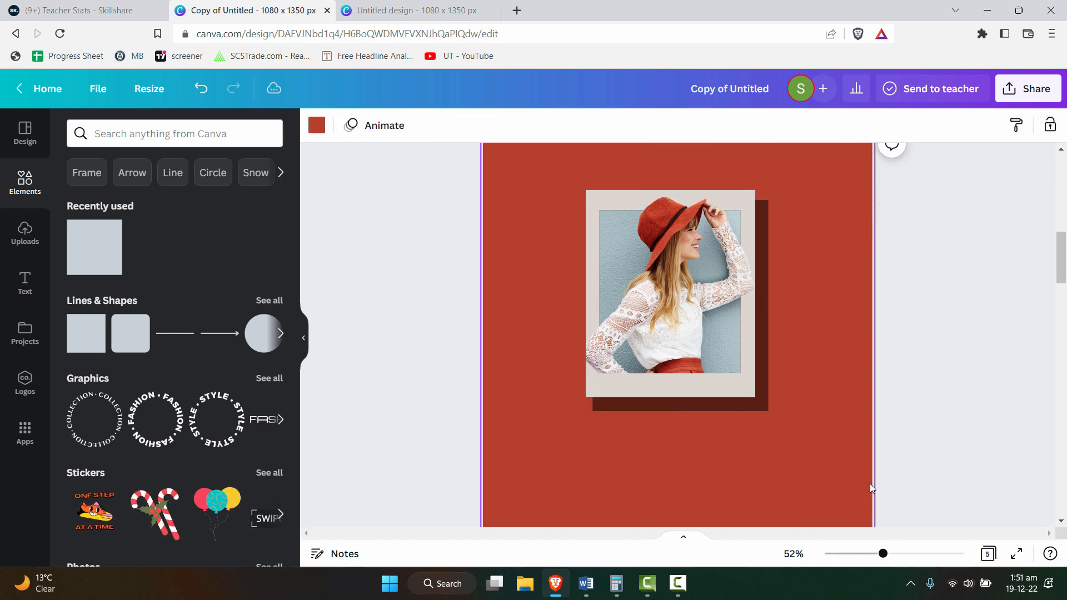
{"action": "scroll", "coordinate": [798, 301], "scroll_direction": "up", "scroll_amount": 2}
{"action": "left_click", "coordinate": [812, 257]}
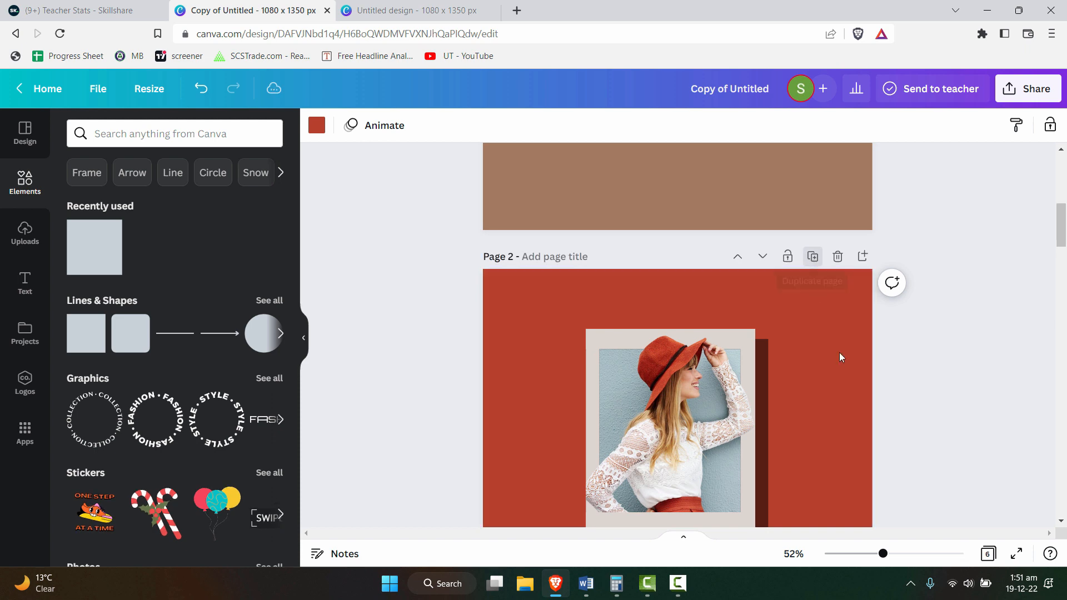
{"action": "left_click_drag", "start_coordinate": [506, 272], "coordinate": [845, 488]}
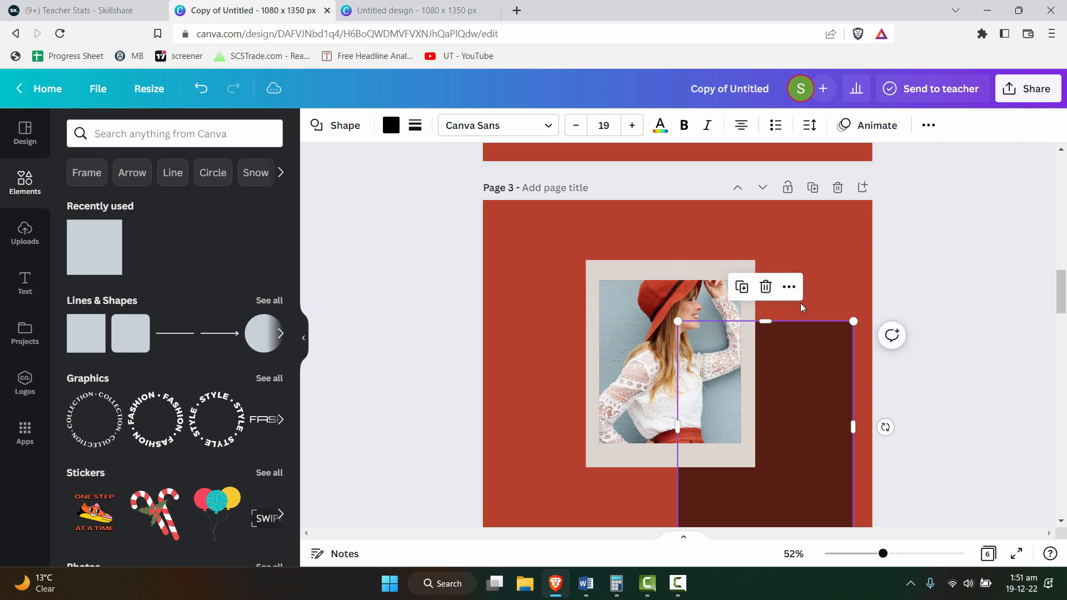
{"action": "key", "text": "ctrl+z"}
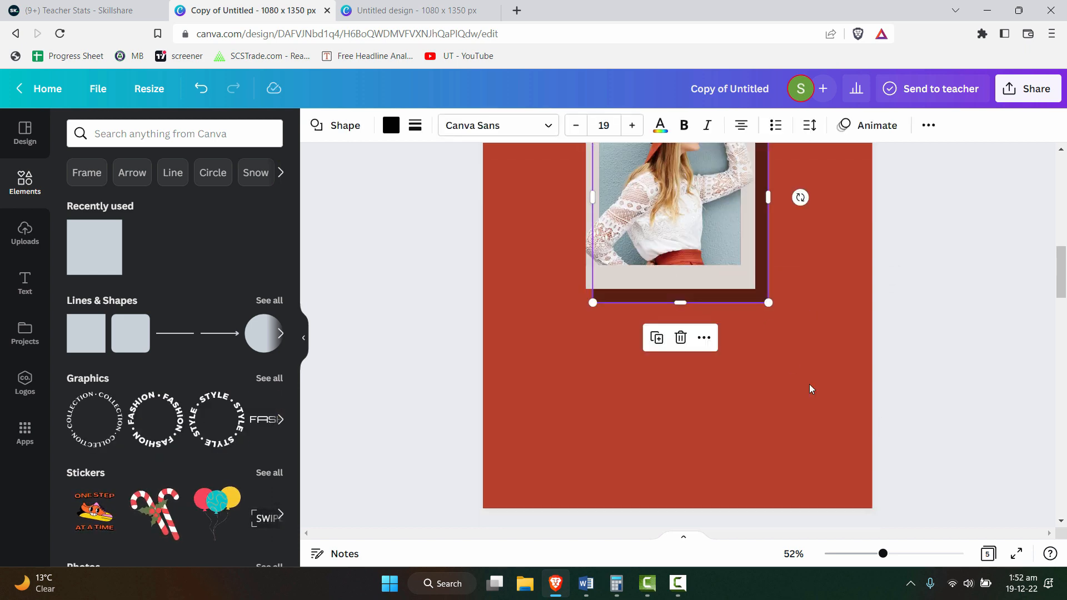
- Paste a copy of the shadow rectangle onto the empty red page 3 and move it slightly down
{"action": "scroll", "coordinate": [800, 386], "scroll_direction": "down", "scroll_amount": 1}
{"action": "scroll", "coordinate": [802, 382], "scroll_direction": "up", "scroll_amount": 2}
{"action": "scroll", "coordinate": [710, 385], "scroll_direction": "down", "scroll_amount": 5}
{"action": "left_click", "coordinate": [743, 414]}
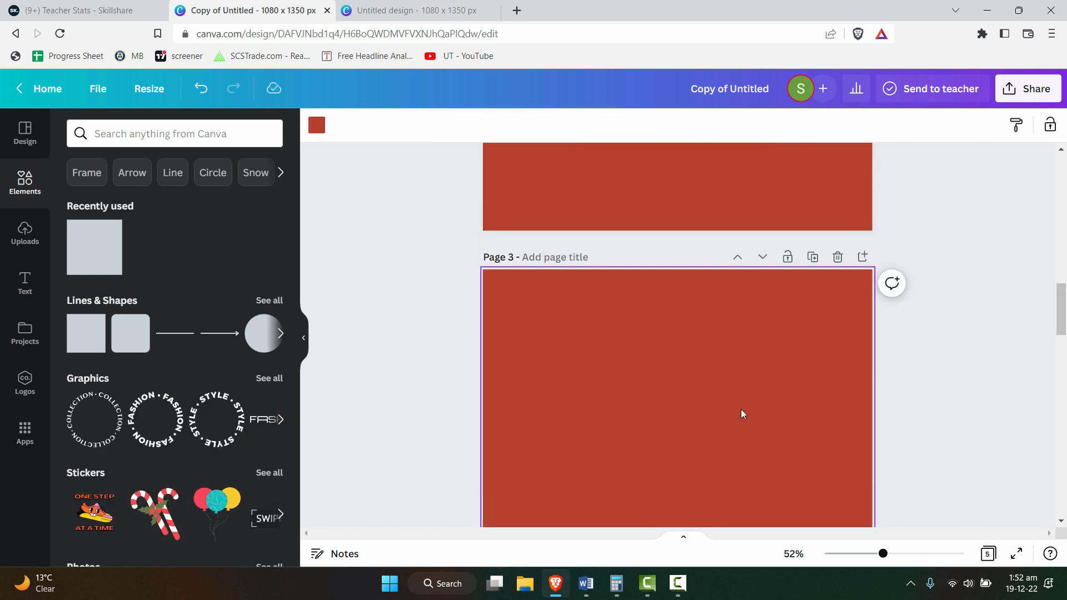
{"action": "scroll", "coordinate": [700, 367], "scroll_direction": "down", "scroll_amount": 5}
{"action": "scroll", "coordinate": [663, 325], "scroll_direction": "up", "scroll_amount": 2}
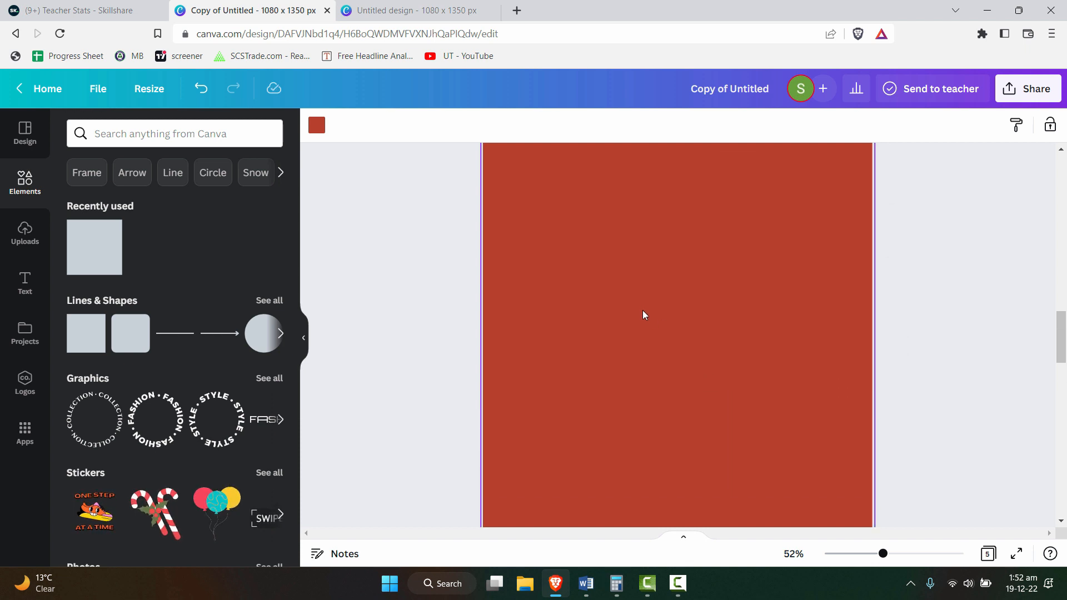
{"action": "key", "text": "ctrl+v"}
{"action": "scroll", "coordinate": [710, 369], "scroll_direction": "up", "scroll_amount": 3}
{"action": "scroll", "coordinate": [708, 399], "scroll_direction": "down", "scroll_amount": 2}
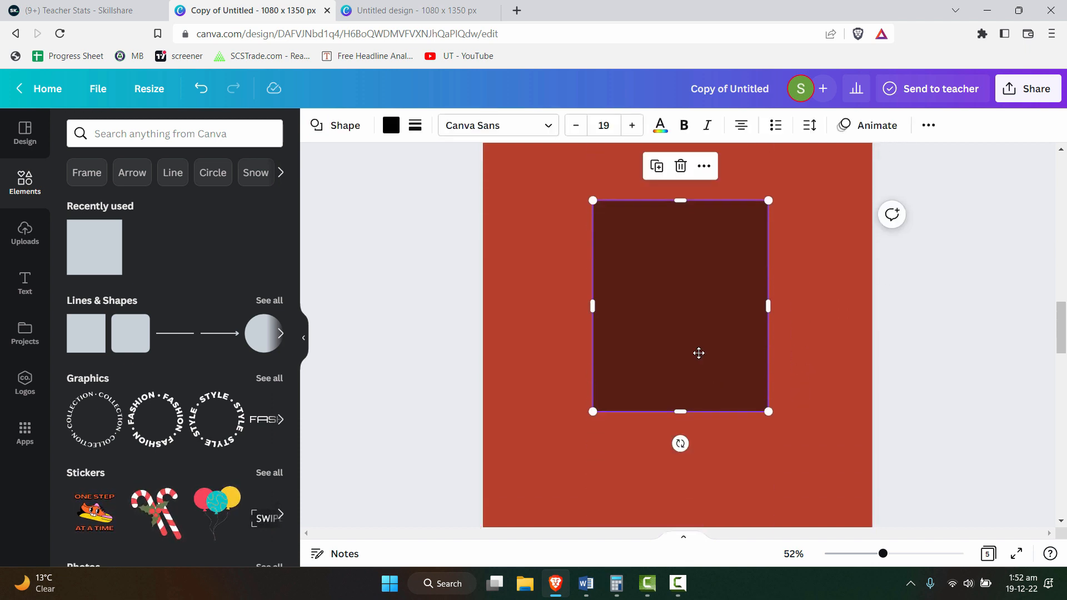
{"action": "left_click_drag", "start_coordinate": [698, 353], "coordinate": [710, 398]}
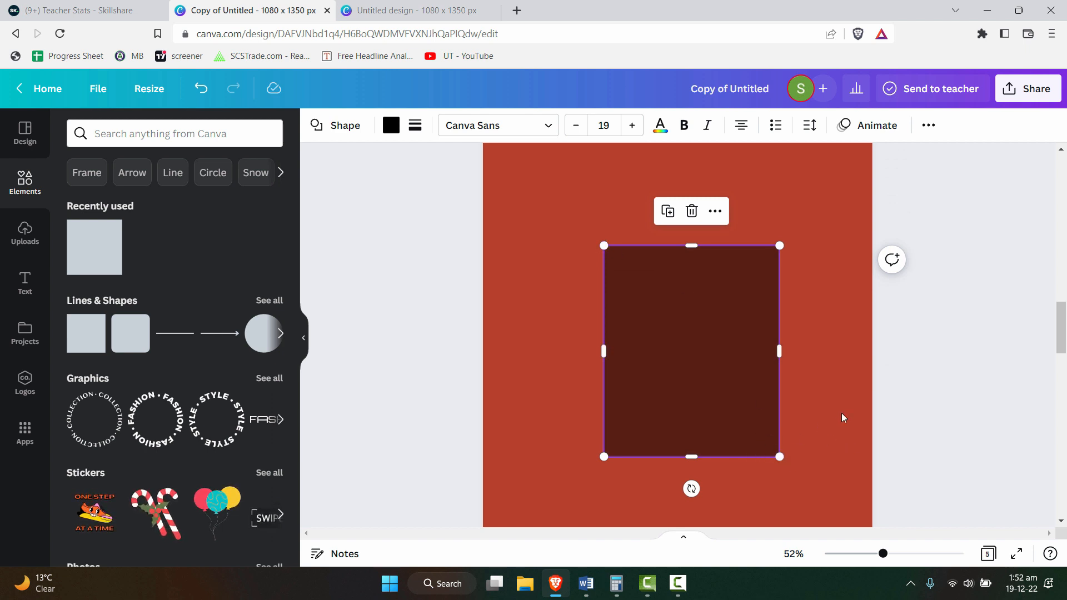
{"action": "left_click", "coordinate": [840, 336]}
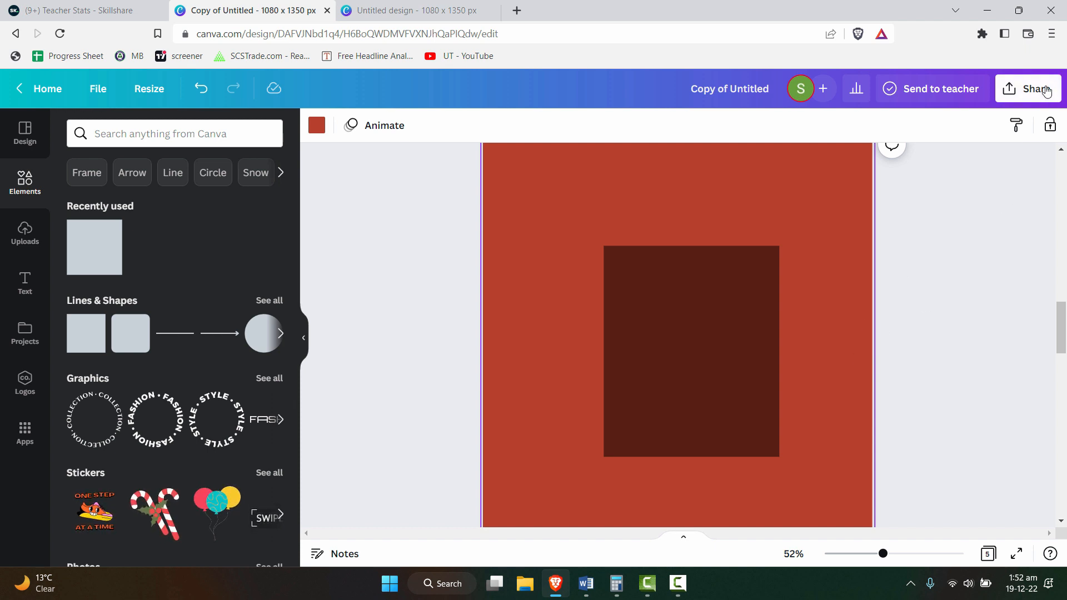
- Open the design's download options and set the file type to JPG
{"action": "left_click", "coordinate": [1047, 91]}
{"action": "left_click", "coordinate": [900, 422]}
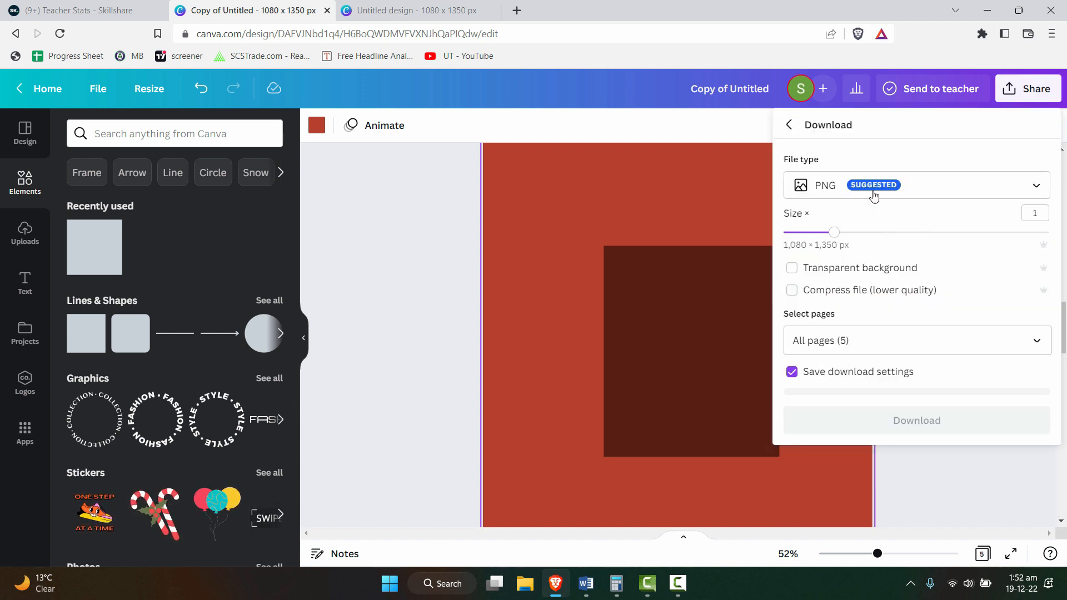
{"action": "left_click", "coordinate": [874, 196]}
{"action": "left_click", "coordinate": [846, 199]}
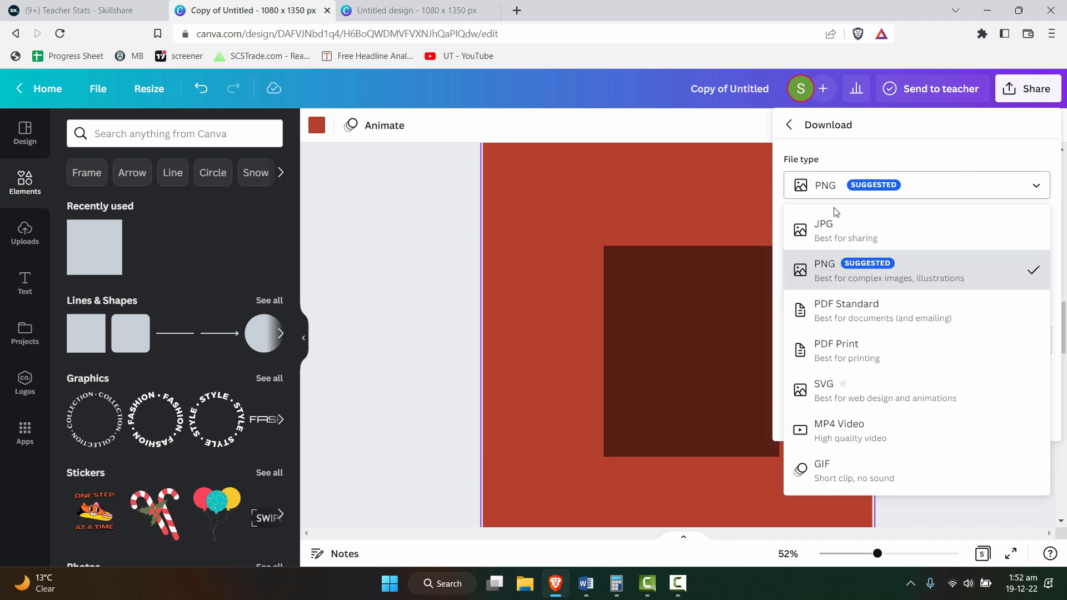
{"action": "left_click", "coordinate": [847, 231]}
- Limit the download to the current page, page 3, and download it as Copy of Untitled.jpg
{"action": "left_click", "coordinate": [944, 348]}
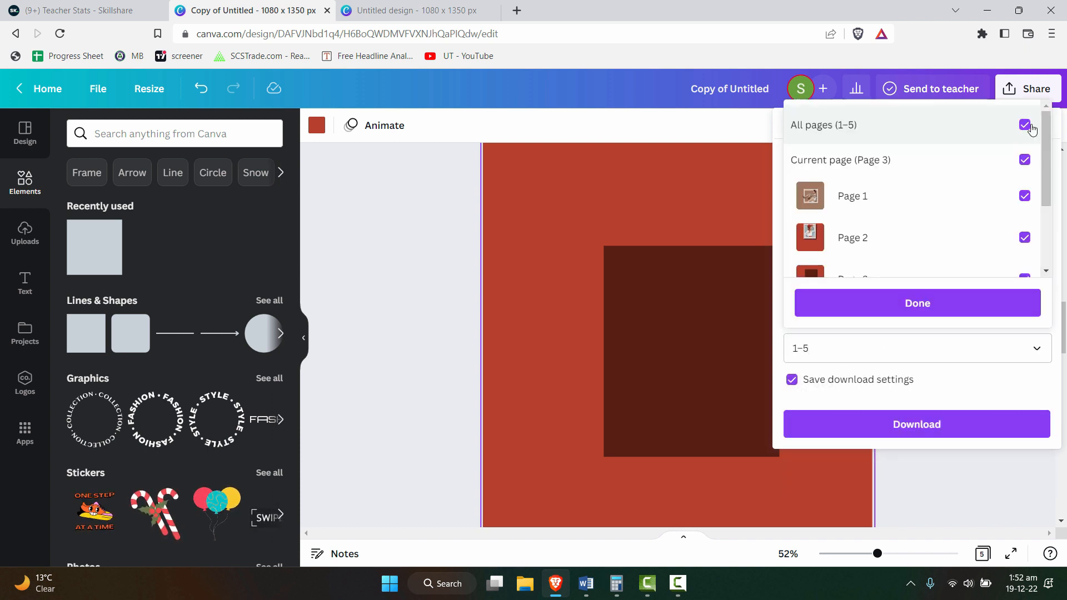
{"action": "left_click", "coordinate": [1025, 126]}
{"action": "scroll", "coordinate": [1026, 257], "scroll_direction": "down", "scroll_amount": 1}
{"action": "scroll", "coordinate": [1017, 226], "scroll_direction": "up", "scroll_amount": 1}
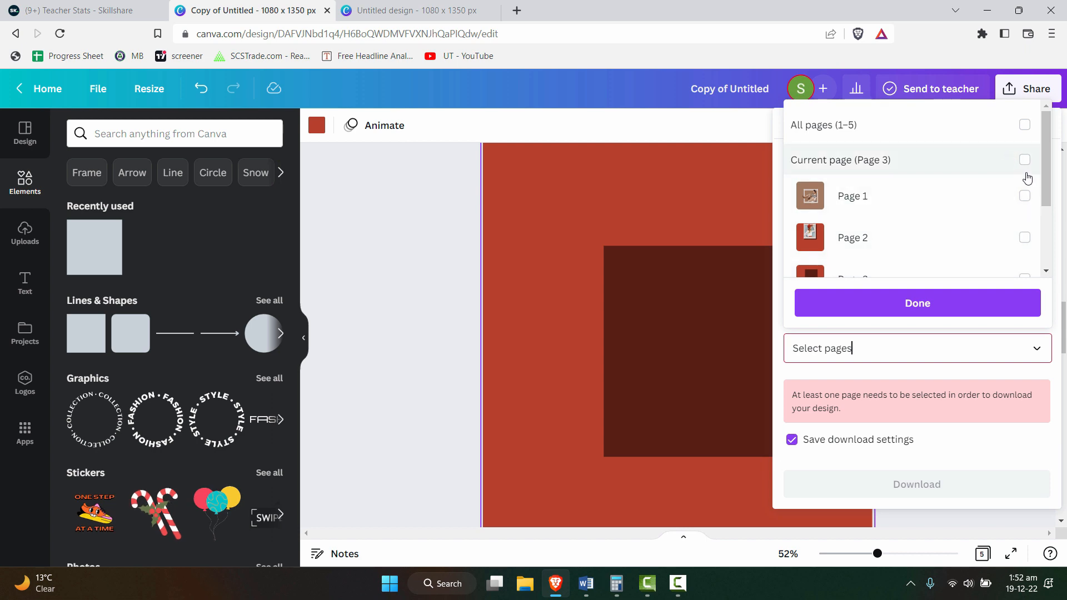
{"action": "left_click", "coordinate": [1025, 163]}
{"action": "left_click", "coordinate": [928, 305]}
{"action": "left_click", "coordinate": [923, 424]}
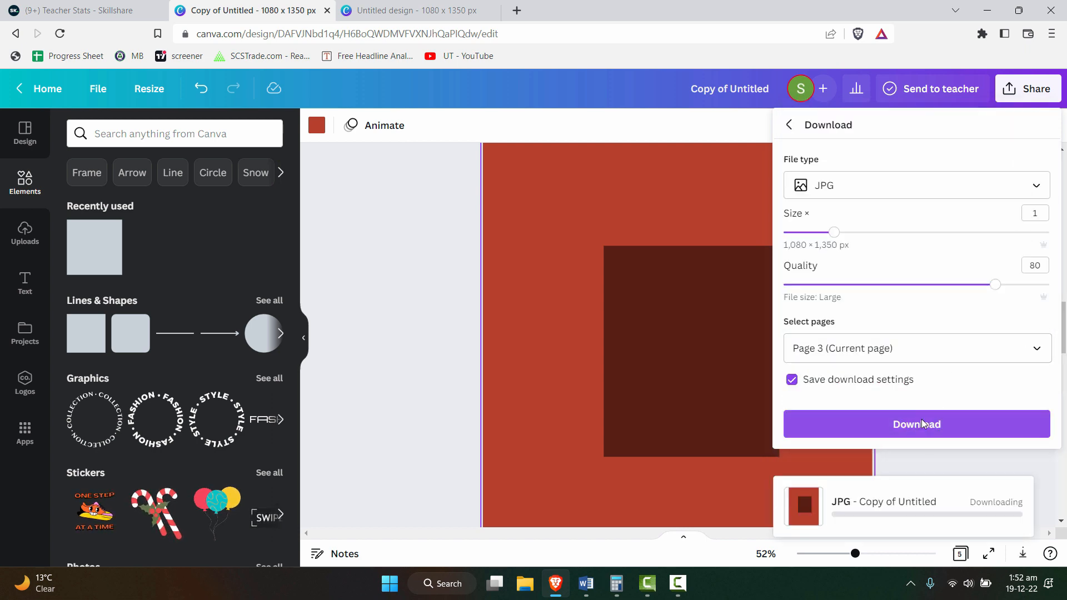
{"action": "key", "text": "Return"}
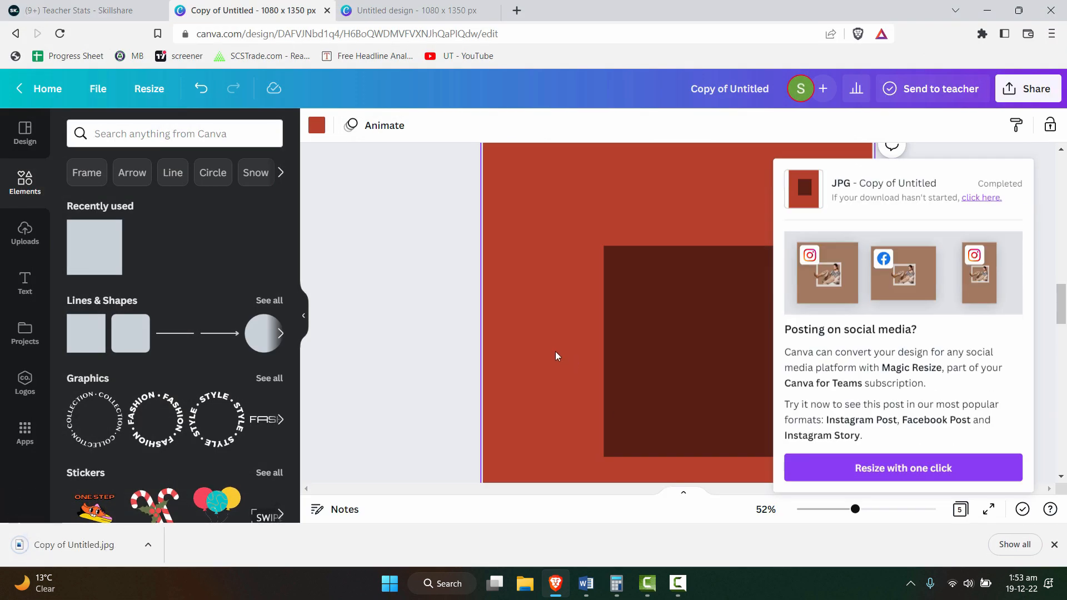
- Upload the exported Copy of Untitled.jpg from the Downloads folder to the design's uploads
{"action": "left_click", "coordinate": [558, 356]}
{"action": "left_click", "coordinate": [25, 234]}
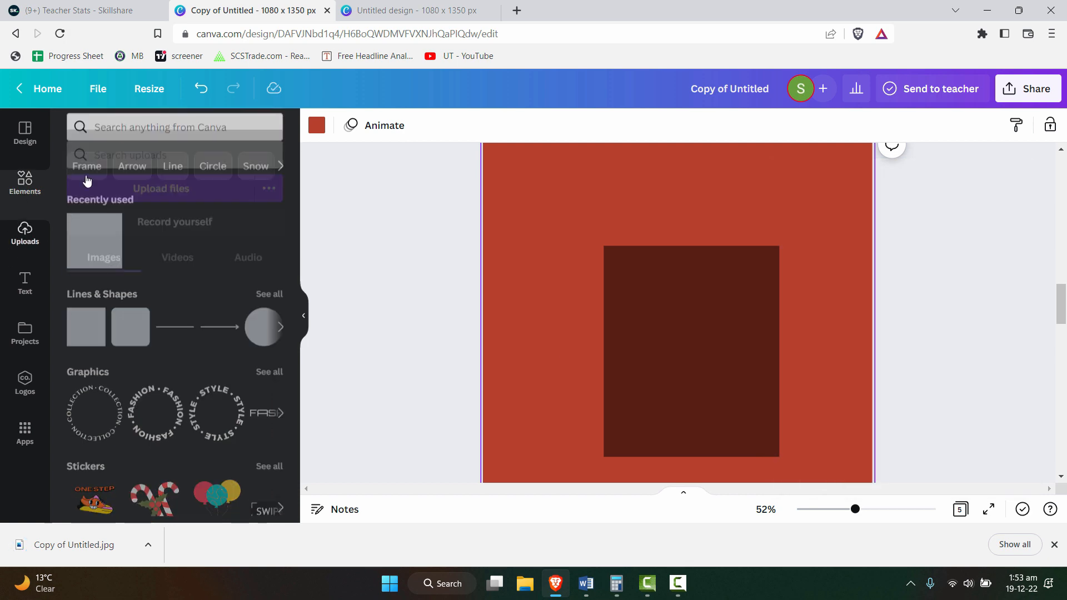
{"action": "left_click", "coordinate": [161, 167]}
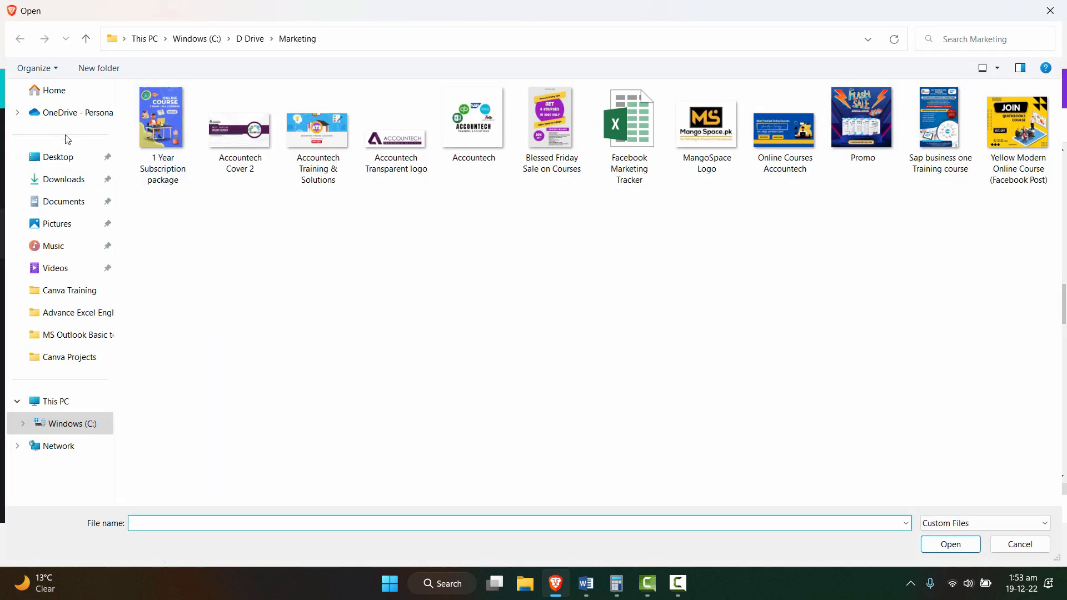
{"action": "left_click", "coordinate": [89, 179]}
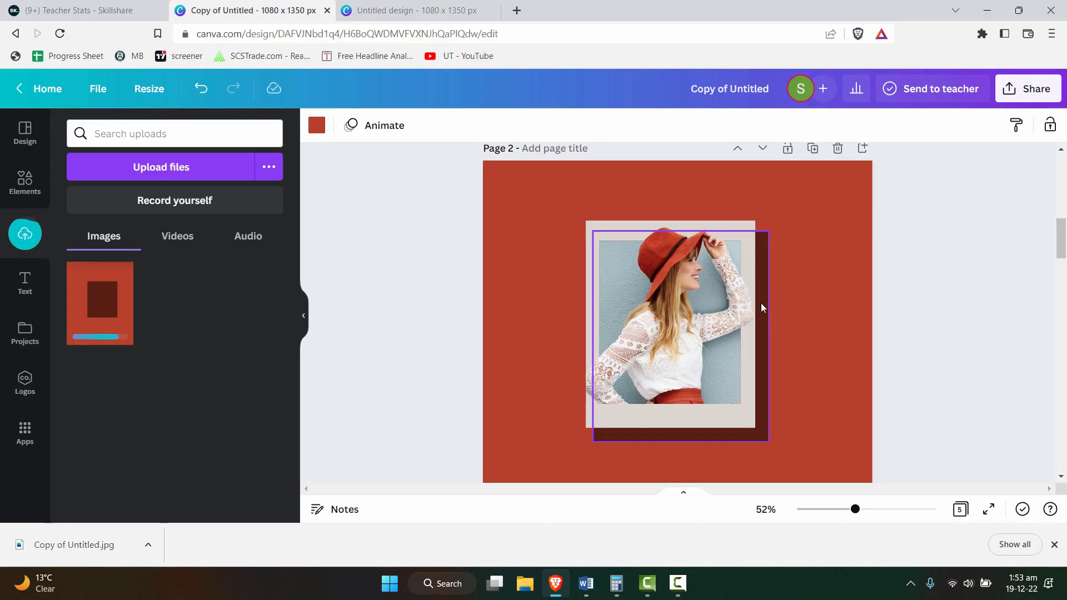
- Delete the shadow rectangle on page 2 and set the uploaded shadow image as that page's background
{"action": "left_click", "coordinate": [763, 308]}
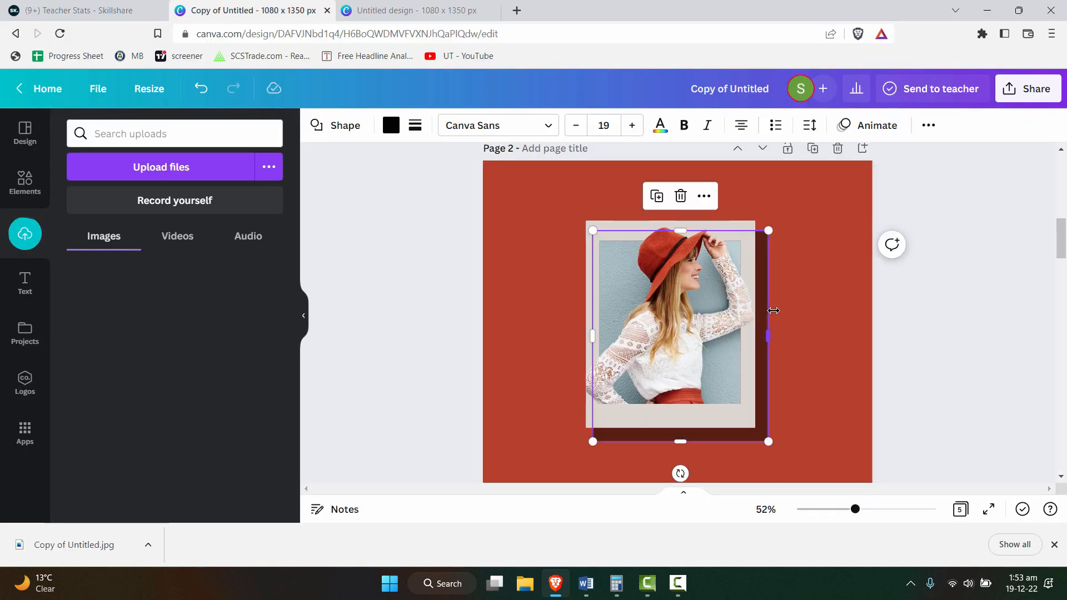
{"action": "key", "text": "Delete"}
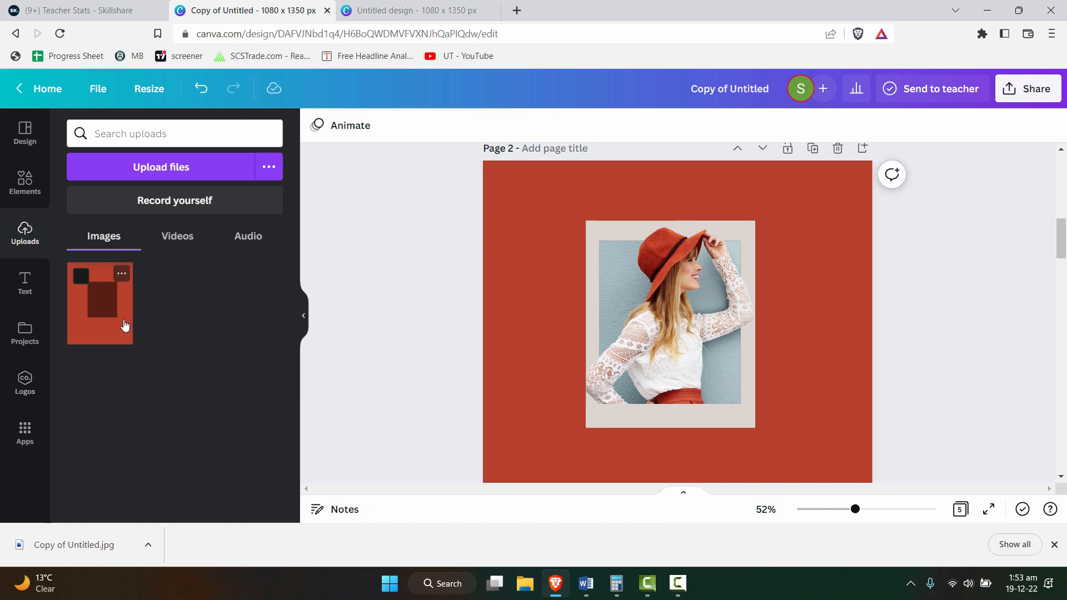
{"action": "left_click_drag", "start_coordinate": [114, 322], "coordinate": [514, 297]}
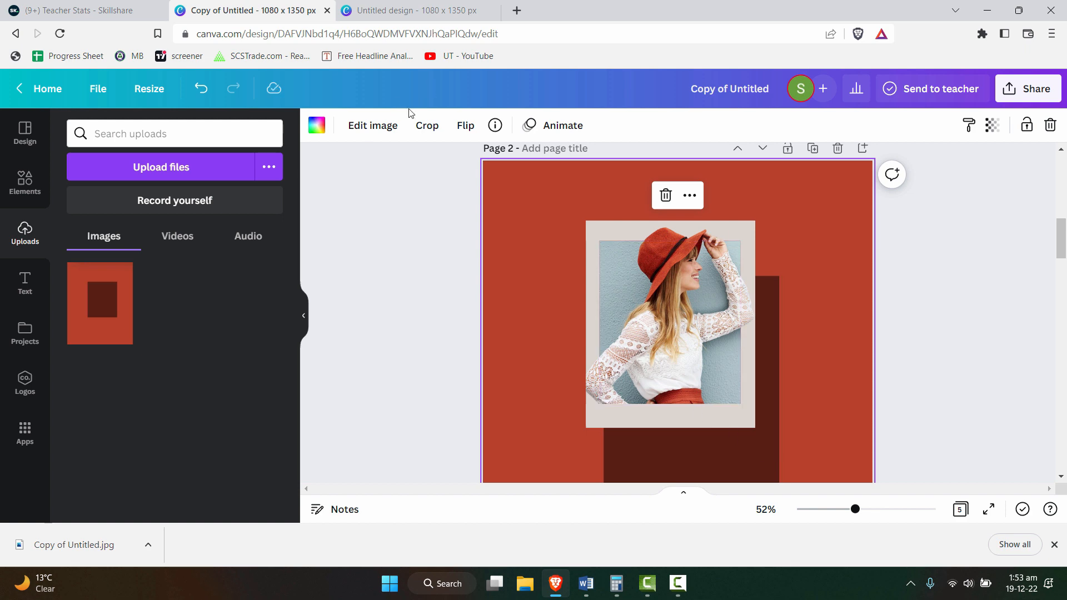
- Detach the shadow image from page 2's background and move it down the page as a separate element
{"action": "scroll", "coordinate": [763, 366], "scroll_direction": "down", "scroll_amount": 3}
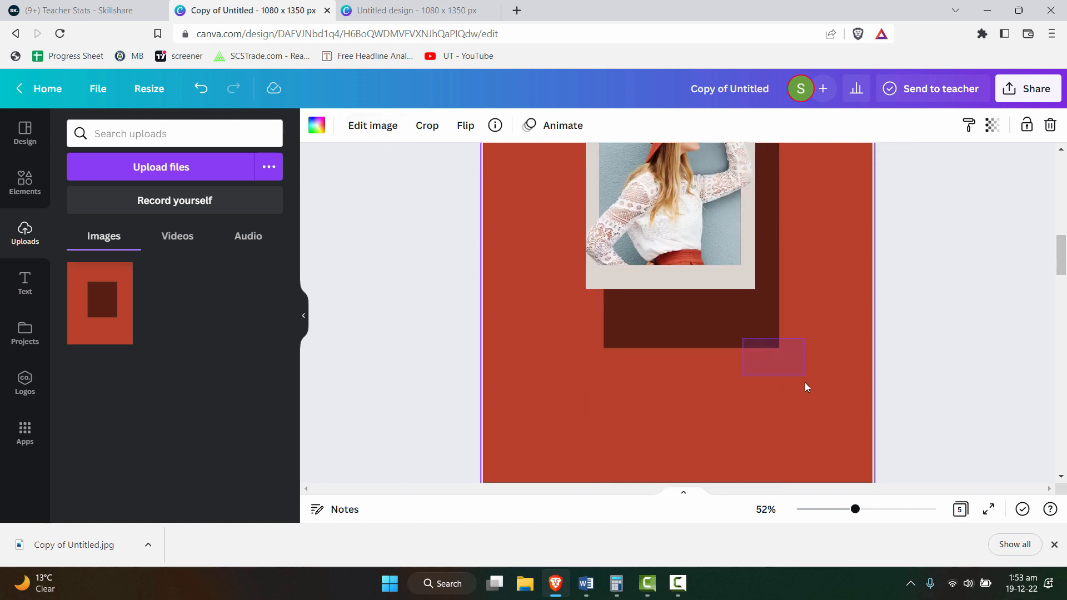
{"action": "right_click", "coordinate": [721, 330]}
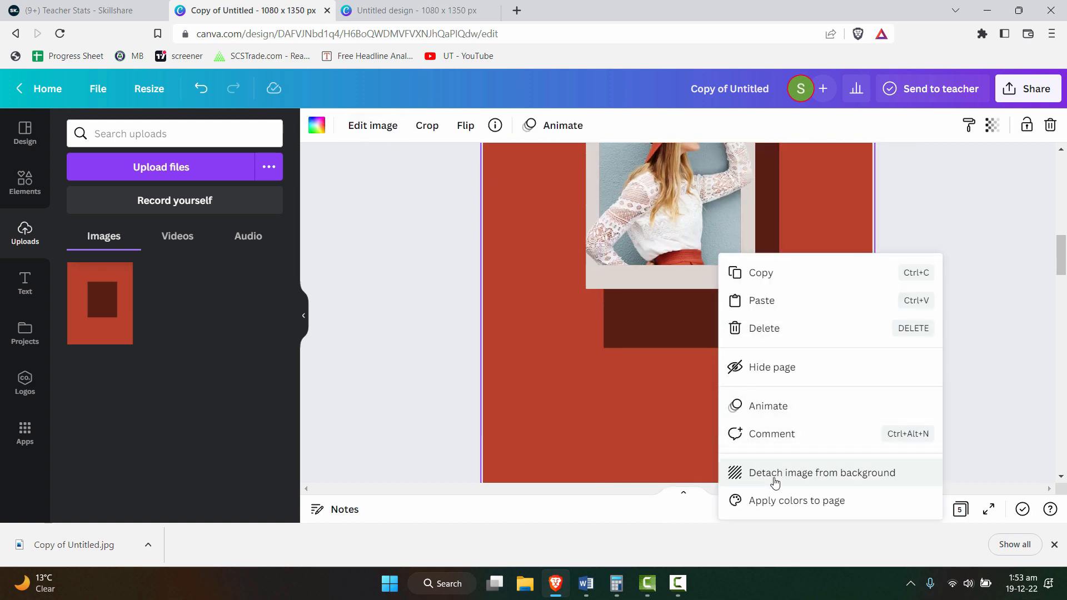
{"action": "left_click", "coordinate": [774, 473]}
{"action": "left_click_drag", "start_coordinate": [733, 343], "coordinate": [729, 427]}
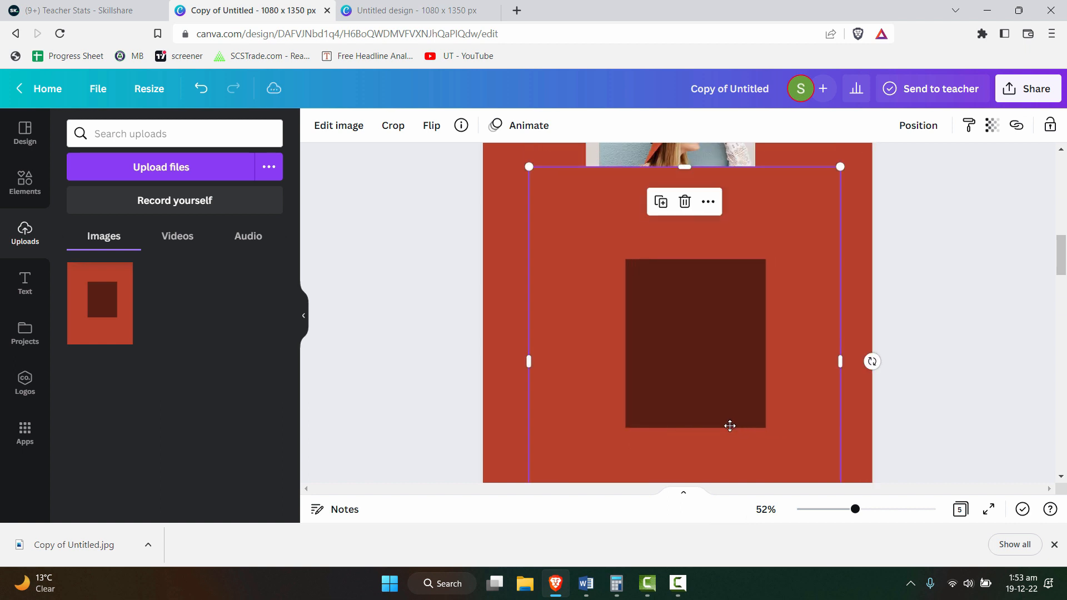
- Move the shadow image up to the framed photo and send it behind the frame
{"action": "scroll", "coordinate": [752, 374], "scroll_direction": "up", "scroll_amount": 3}
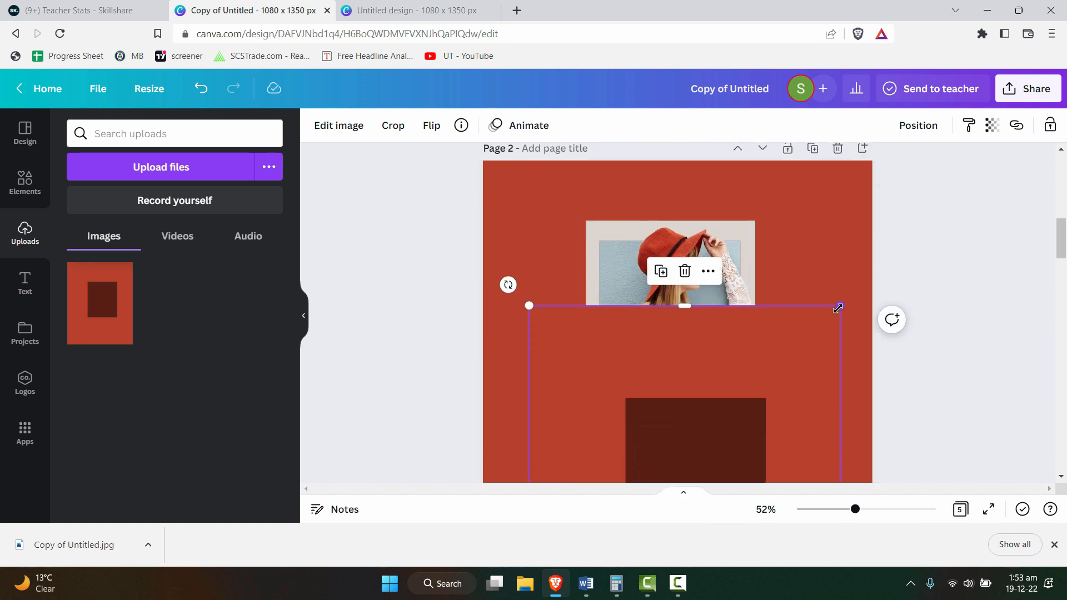
{"action": "left_click_drag", "start_coordinate": [786, 386], "coordinate": [790, 271]}
{"action": "right_click", "coordinate": [790, 271]}
{"action": "left_click", "coordinate": [833, 289]}
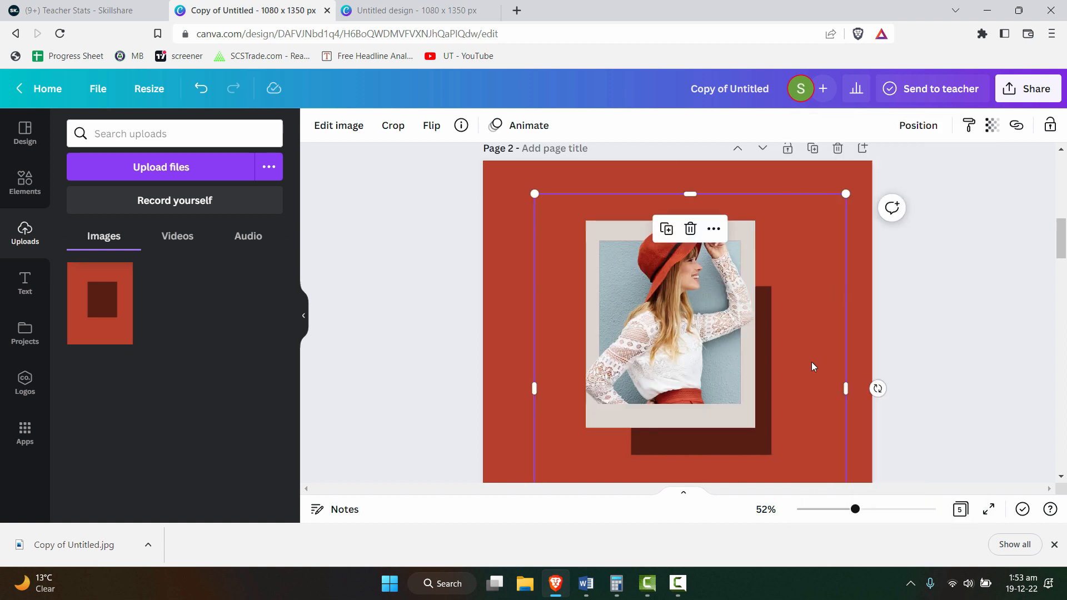
- Enlarge the shadow image to about 1,030 × 1,287 px and position its dark rectangle just right of and below the frame
{"action": "left_click_drag", "start_coordinate": [777, 364], "coordinate": [776, 358]}
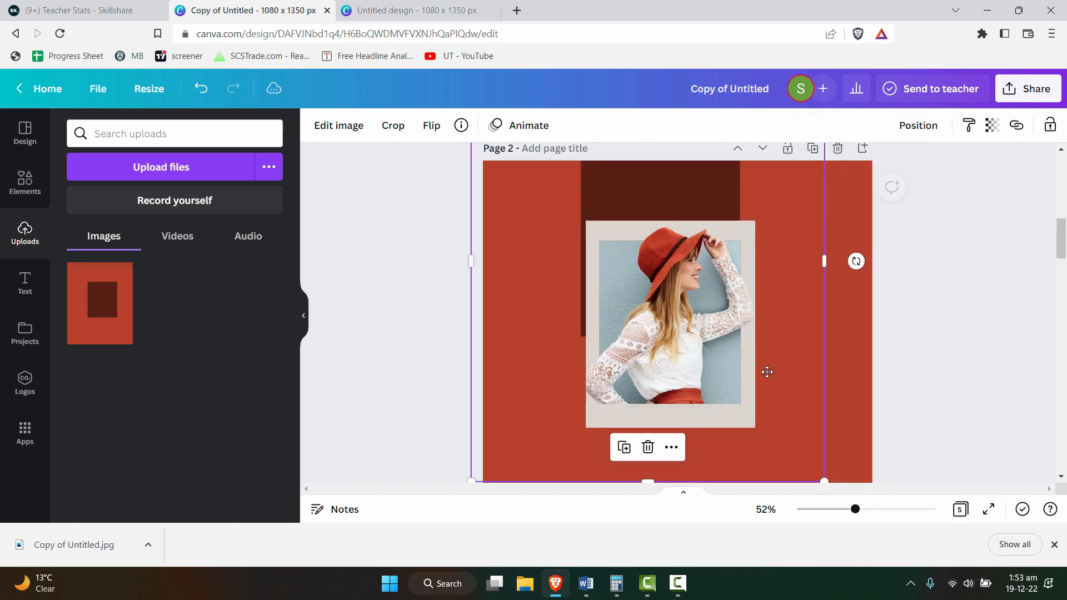
{"action": "left_click_drag", "start_coordinate": [766, 369], "coordinate": [796, 452]}
{"action": "scroll", "coordinate": [649, 414], "scroll_direction": "down", "scroll_amount": 4}
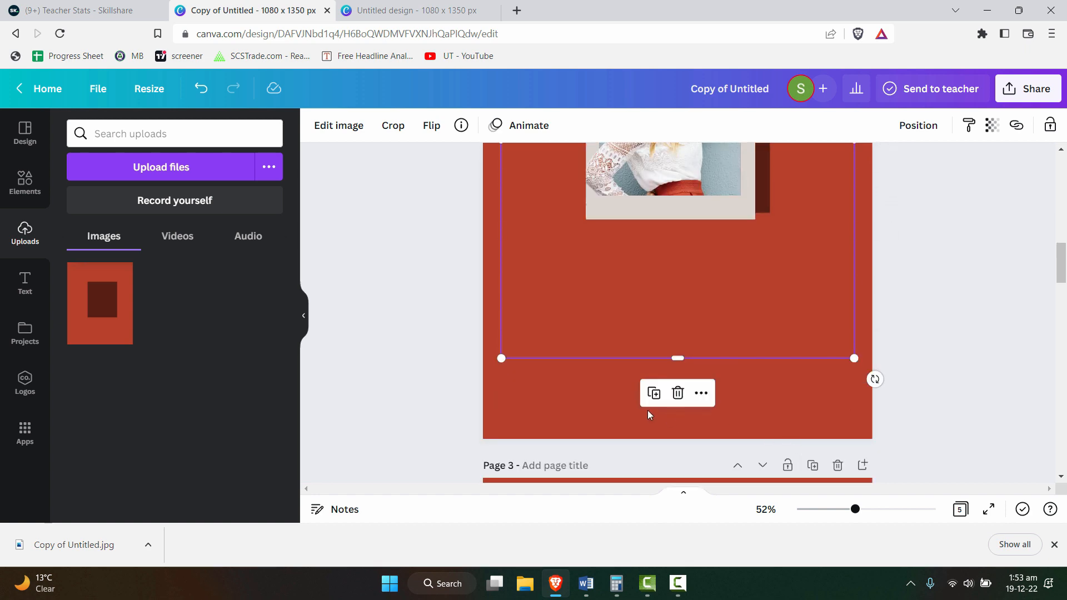
{"action": "left_click_drag", "start_coordinate": [502, 363], "coordinate": [529, 412]}
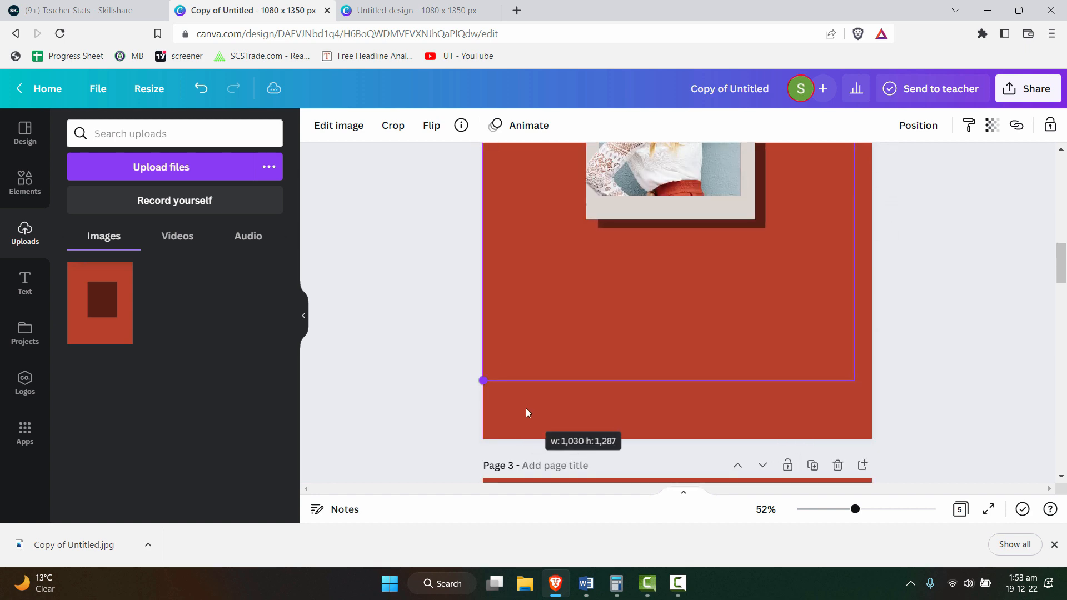
{"action": "left_click_drag", "start_coordinate": [659, 315], "coordinate": [664, 324]}
{"action": "scroll", "coordinate": [724, 384], "scroll_direction": "up", "scroll_amount": 3}
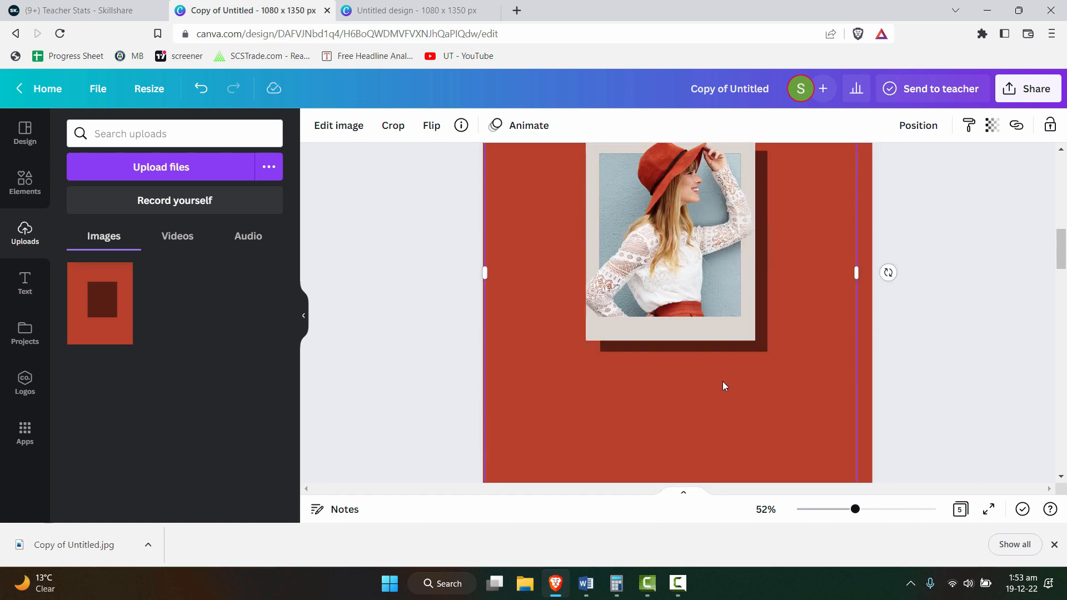
- Enlarge the shadow image slightly more and reposition it so the dark rectangle shows along the frame's right and bottom edges
{"action": "scroll", "coordinate": [784, 371], "scroll_direction": "up", "scroll_amount": 3}
{"action": "left_click_drag", "start_coordinate": [856, 197], "coordinate": [861, 178]}
{"action": "left_click_drag", "start_coordinate": [818, 318], "coordinate": [746, 330]}
{"action": "scroll", "coordinate": [818, 323], "scroll_direction": "down", "scroll_amount": 5}
{"action": "scroll", "coordinate": [818, 323], "scroll_direction": "up", "scroll_amount": 3}
- Adjust the shadow image's blur to 29 to soften the dark rectangle's edges
{"action": "left_click", "coordinate": [338, 125]}
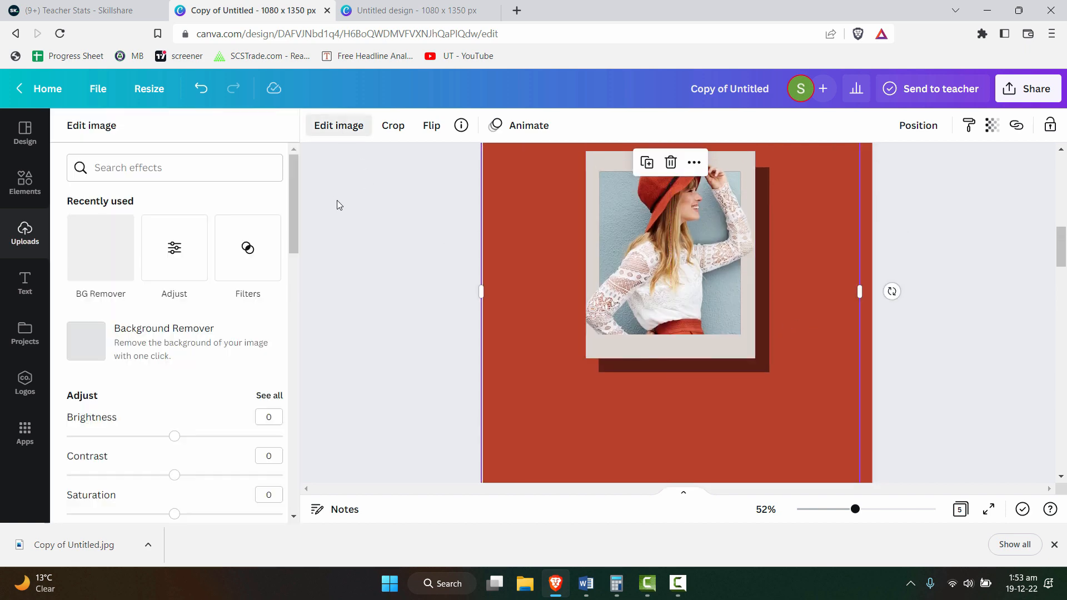
{"action": "left_click", "coordinate": [201, 277]}
{"action": "scroll", "coordinate": [188, 350], "scroll_direction": "down", "scroll_amount": 2}
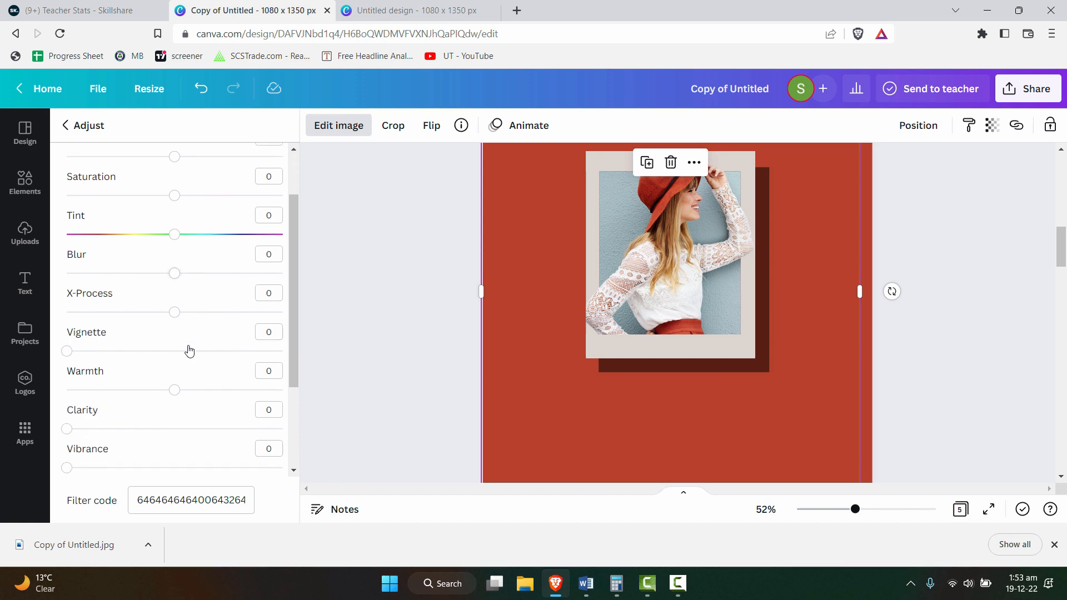
{"action": "scroll", "coordinate": [190, 349], "scroll_direction": "up", "scroll_amount": 2}
{"action": "left_click_drag", "start_coordinate": [179, 347], "coordinate": [207, 355]}
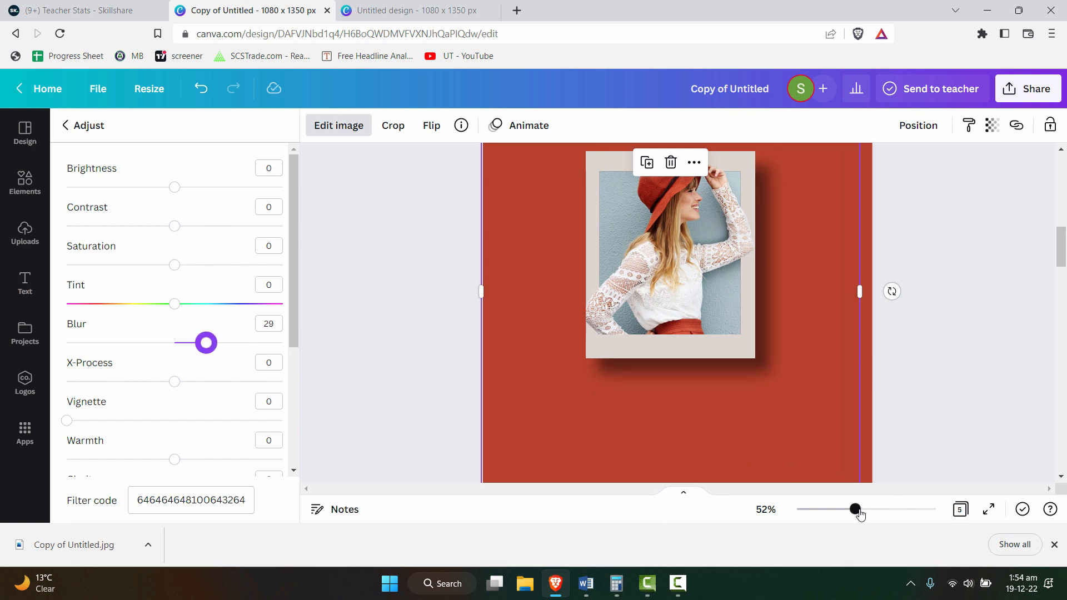
- Enlarge the blurred shadow image slightly from its top-right and bottom-left corners, extending past page 2's left edge, and deselect it
{"action": "left_click_drag", "start_coordinate": [860, 514], "coordinate": [875, 510]}
{"action": "left_click", "coordinate": [1036, 356]}
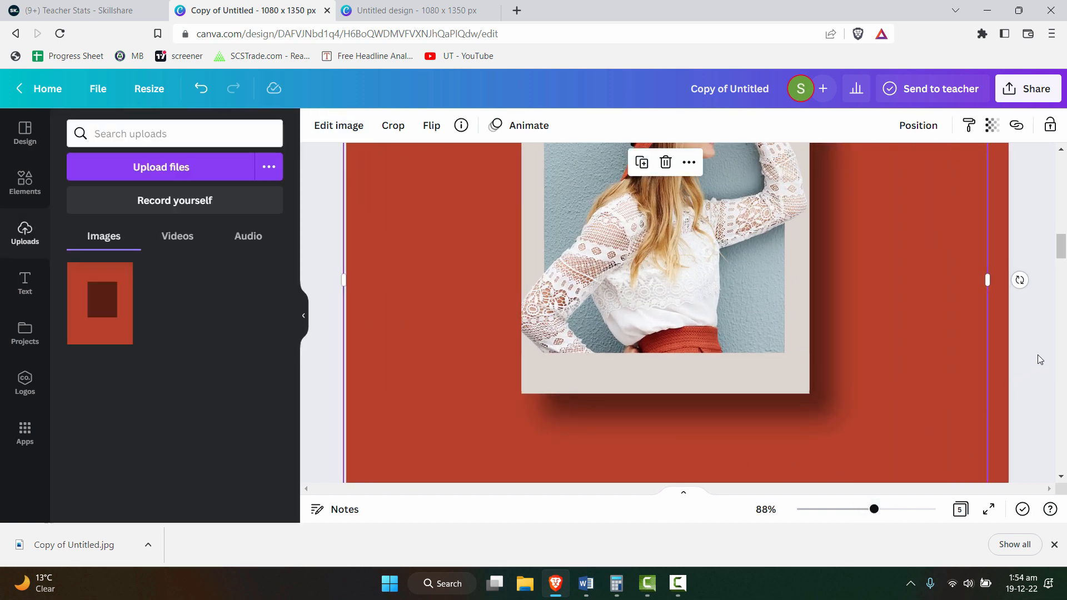
{"action": "scroll", "coordinate": [1037, 356], "scroll_direction": "up", "scroll_amount": 2}
{"action": "scroll", "coordinate": [1037, 356], "scroll_direction": "down", "scroll_amount": 2}
{"action": "left_click_drag", "start_coordinate": [874, 516], "coordinate": [857, 510]}
{"action": "scroll", "coordinate": [875, 293], "scroll_direction": "up", "scroll_amount": 1}
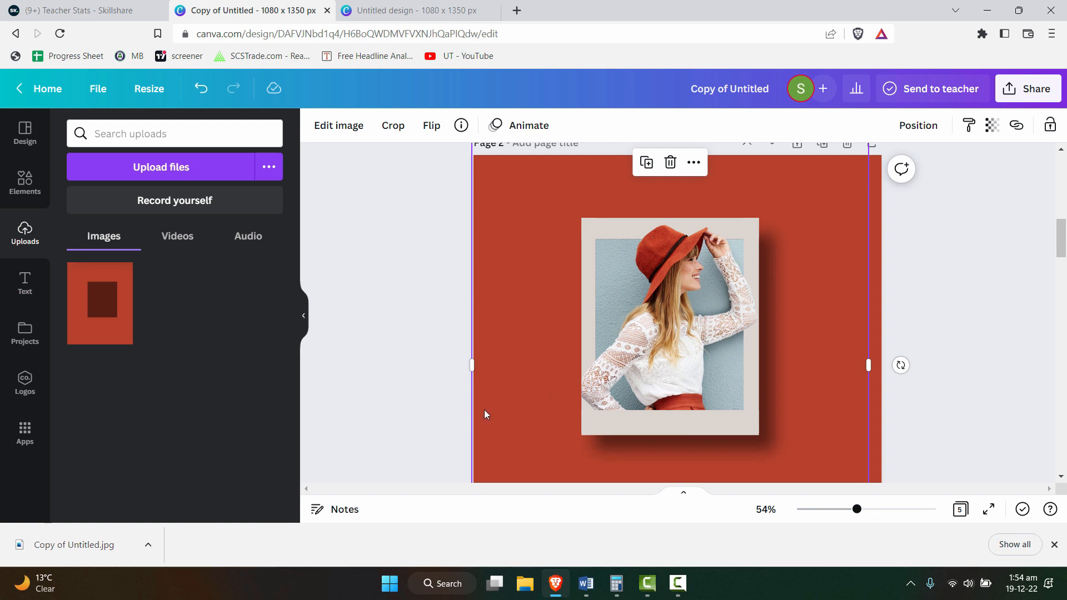
{"action": "scroll", "coordinate": [865, 165], "scroll_direction": "up", "scroll_amount": 1}
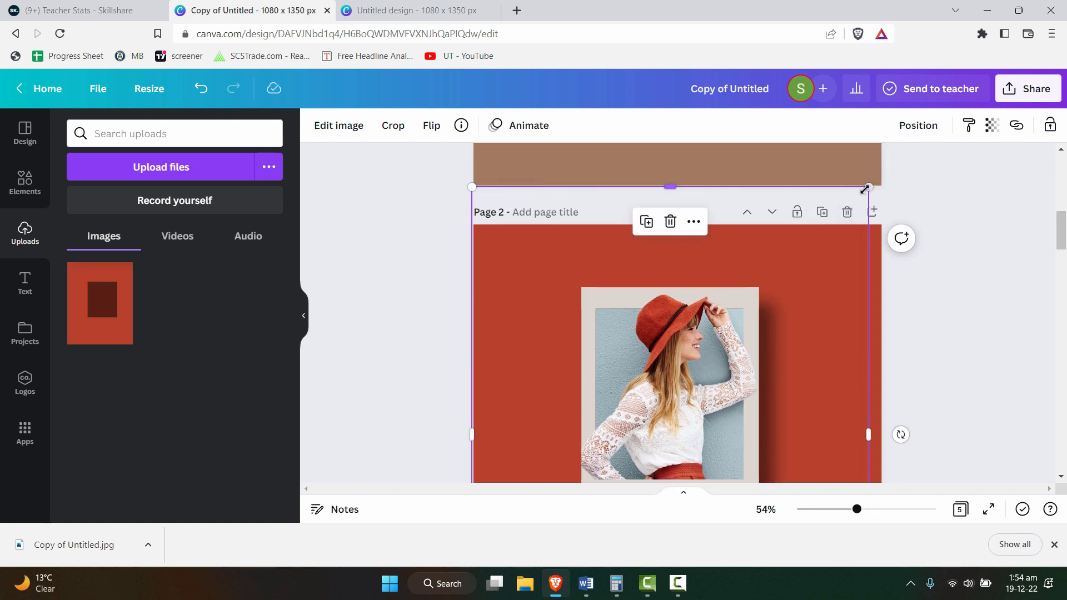
{"action": "left_click_drag", "start_coordinate": [864, 189], "coordinate": [876, 172]}
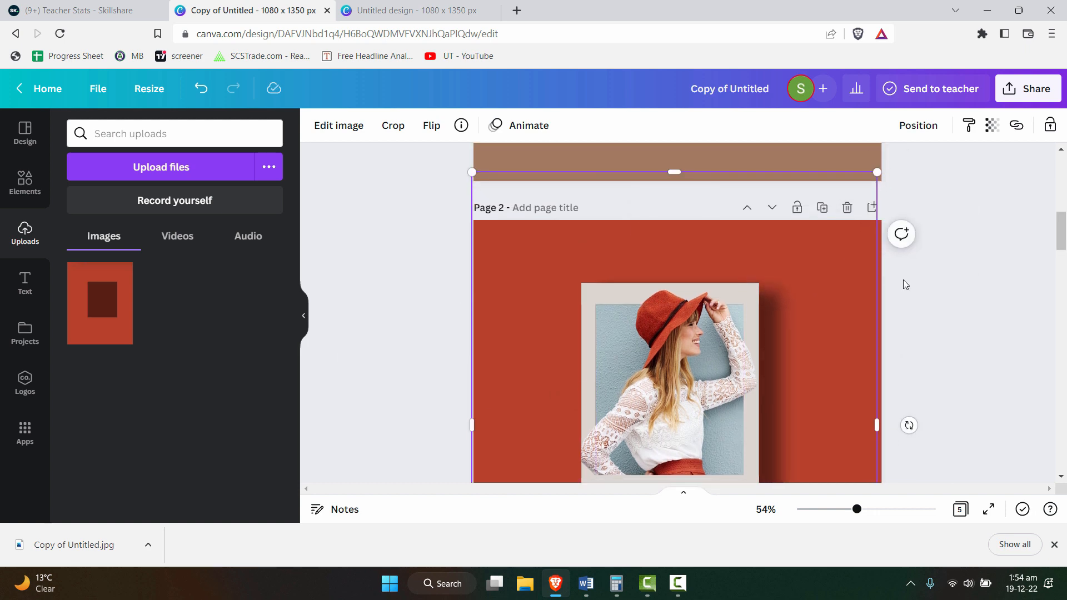
{"action": "scroll", "coordinate": [905, 284], "scroll_direction": "down", "scroll_amount": 4}
{"action": "left_click_drag", "start_coordinate": [472, 397], "coordinate": [463, 416]}
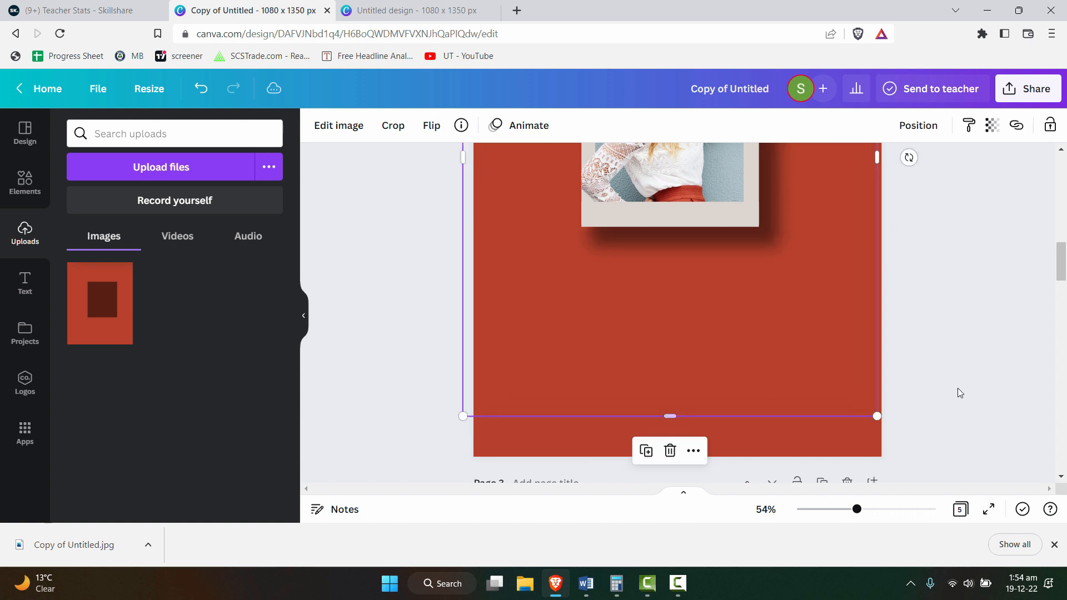
{"action": "left_click", "coordinate": [986, 356]}
- Examine the soft drop shadow behind the framed photo on page 2 and compare it with the framed photo on page 1
{"action": "scroll", "coordinate": [986, 352], "scroll_direction": "up", "scroll_amount": 3}
{"action": "scroll", "coordinate": [914, 355], "scroll_direction": "down", "scroll_amount": 1}
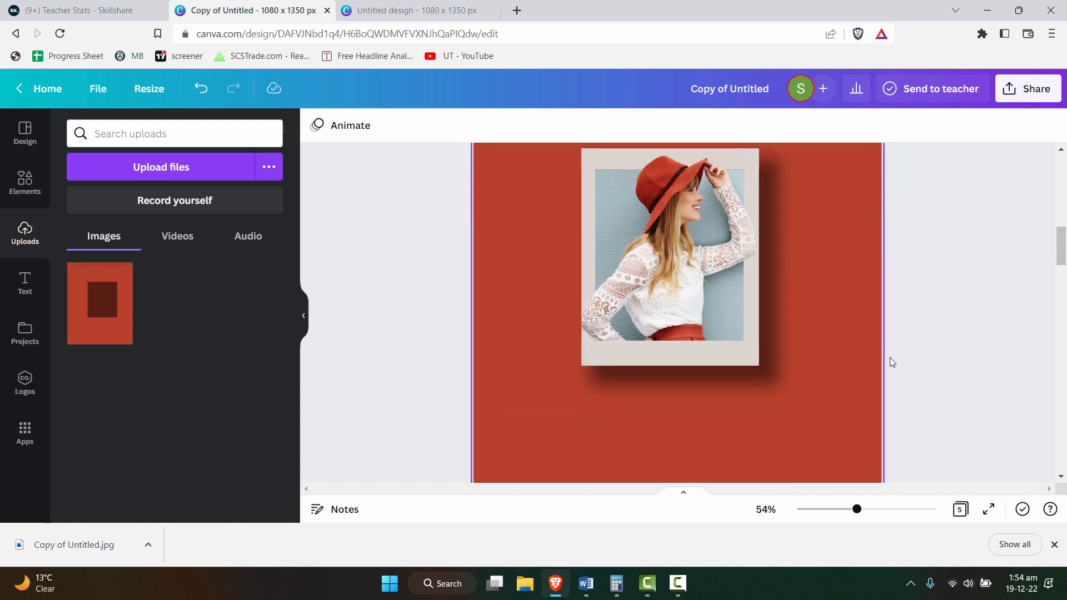
{"action": "mouse_move", "coordinate": [857, 509]}
{"action": "left_mouse_down"}
{"action": "mouse_move", "coordinate": [841, 509]}
{"action": "mouse_move", "coordinate": [853, 507]}
{"action": "left_mouse_up"}
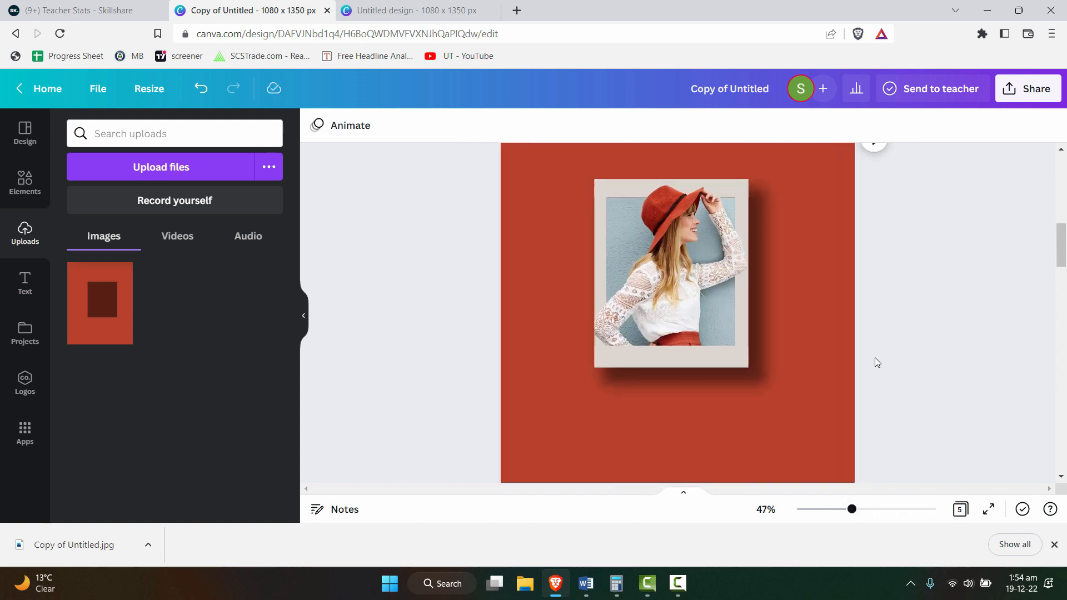
{"action": "scroll", "coordinate": [876, 362], "scroll_direction": "up", "scroll_amount": 1}
{"action": "scroll", "coordinate": [932, 356], "scroll_direction": "down", "scroll_amount": 1}
{"action": "scroll", "coordinate": [956, 389], "scroll_direction": "up", "scroll_amount": 5}
{"action": "scroll", "coordinate": [971, 399], "scroll_direction": "down", "scroll_amount": 3}
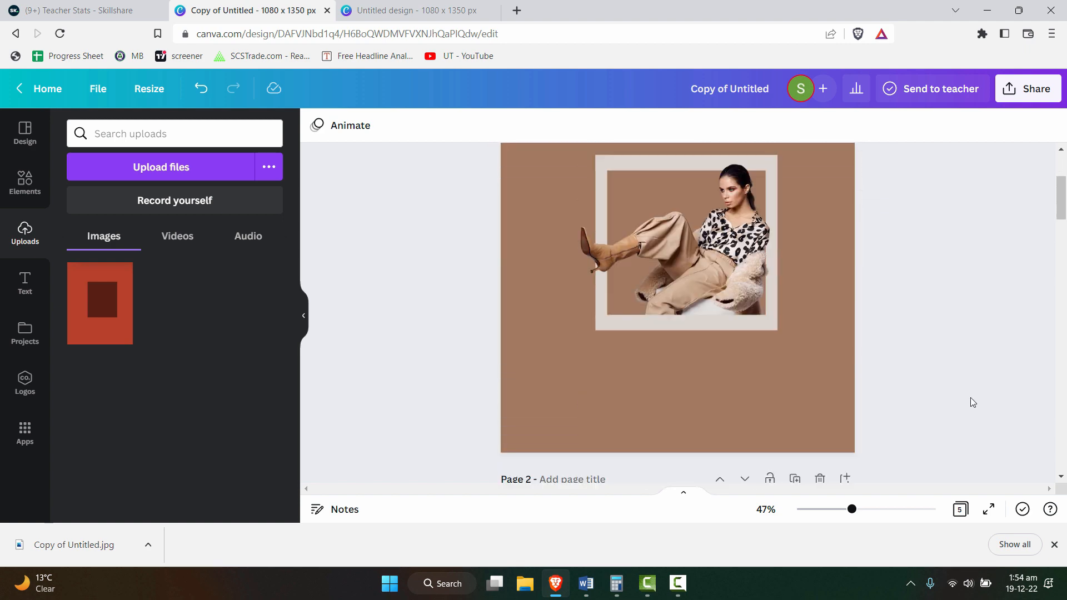
{"action": "scroll", "coordinate": [968, 399], "scroll_direction": "down", "scroll_amount": 3}
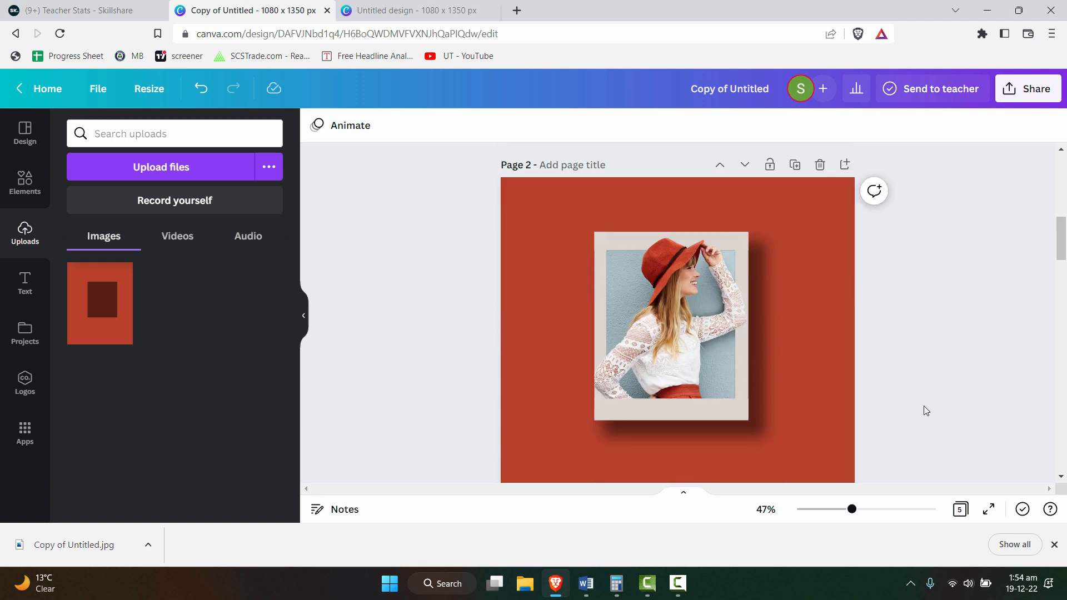